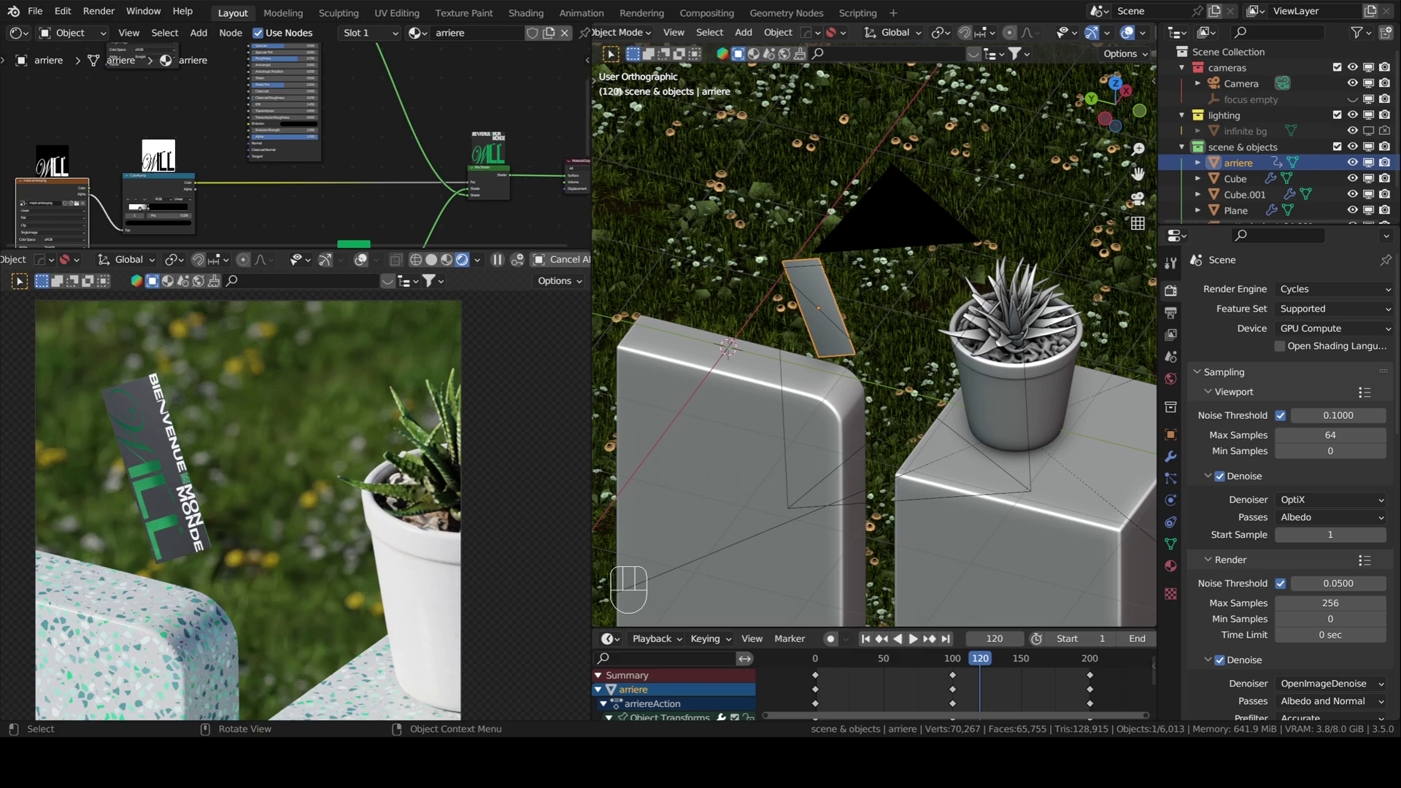
# Play and scrub the card's animation in a close-up of the rendered camera view, stopping at frame 180.
pyautogui.scroll(8, 142, 470)
pyautogui.scroll(-4, 133, 474)
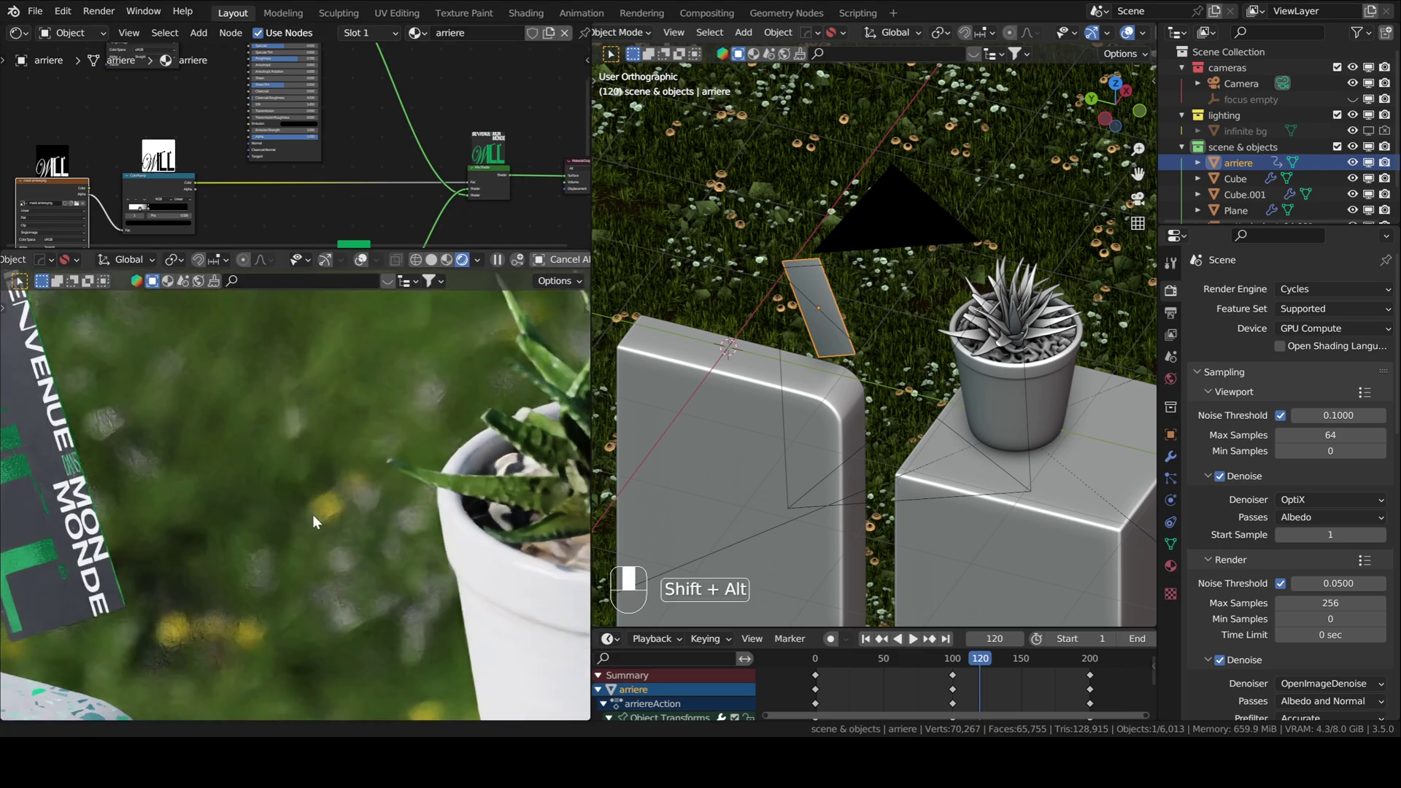
pyautogui.keyDown('alt'); pyautogui.keyDown('shift'); pyautogui.moveTo(312, 514); pyautogui.dragTo(265, 511); pyautogui.keyUp('shift'); pyautogui.keyUp('alt')
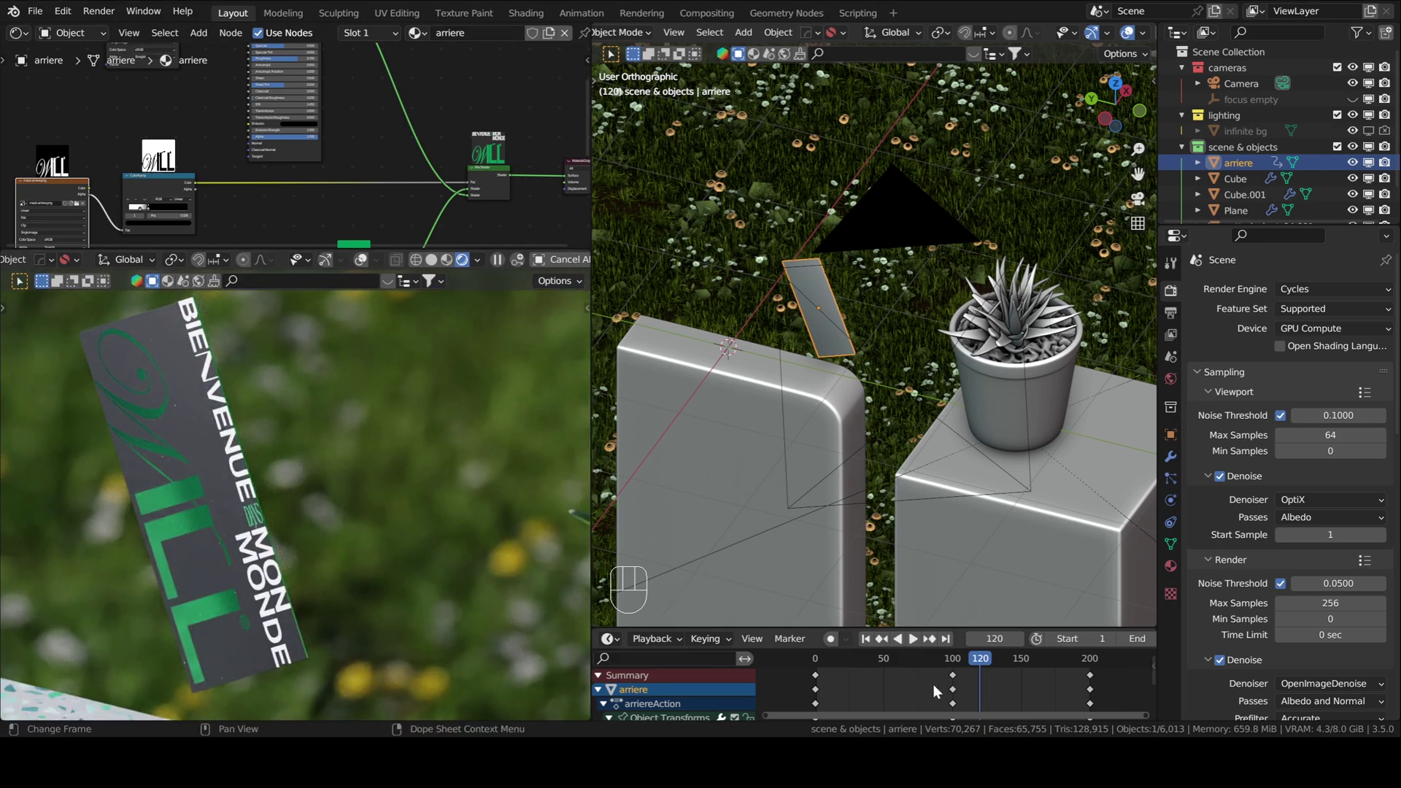
pyautogui.press('space')
pyautogui.moveTo(1028, 659); pyautogui.dragTo(1017, 662)
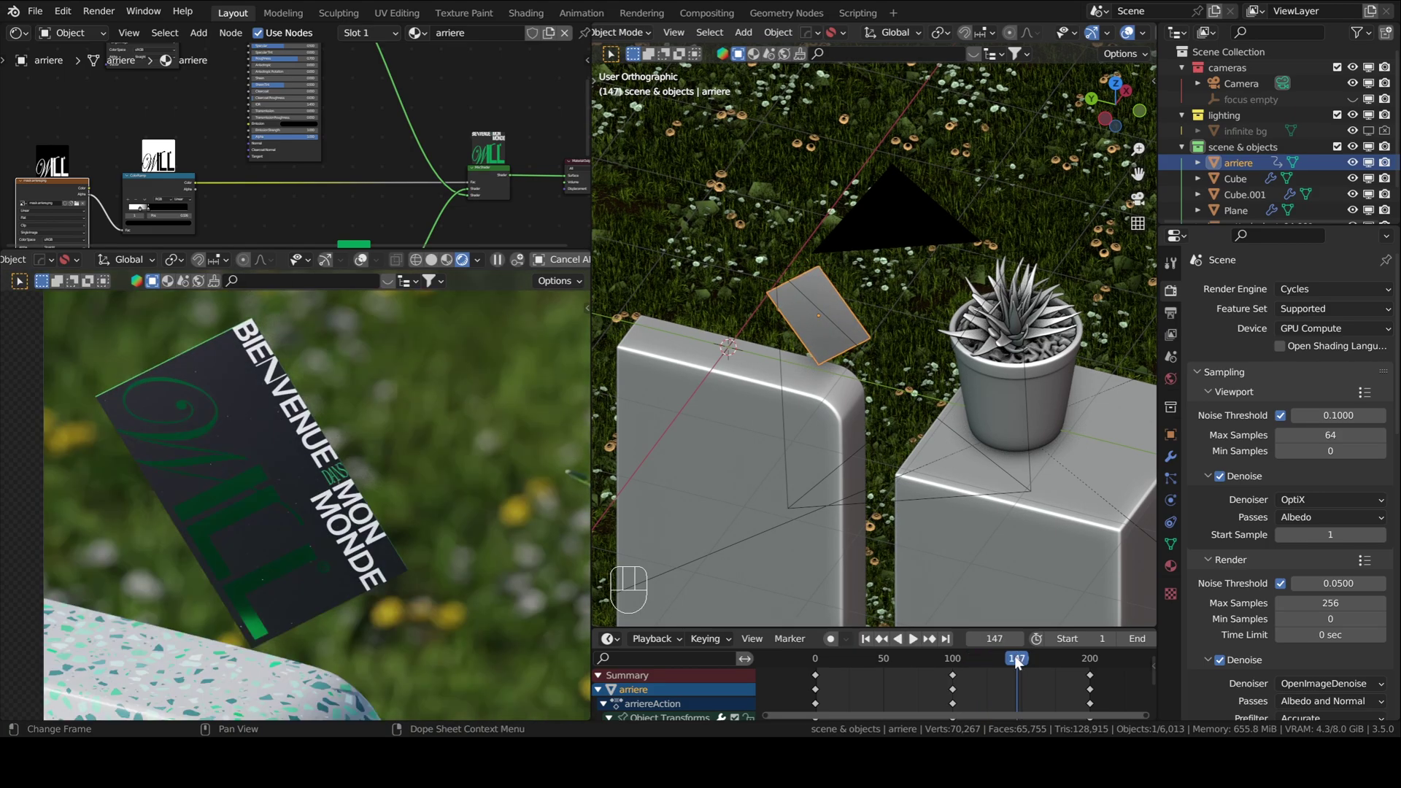
pyautogui.press('space')
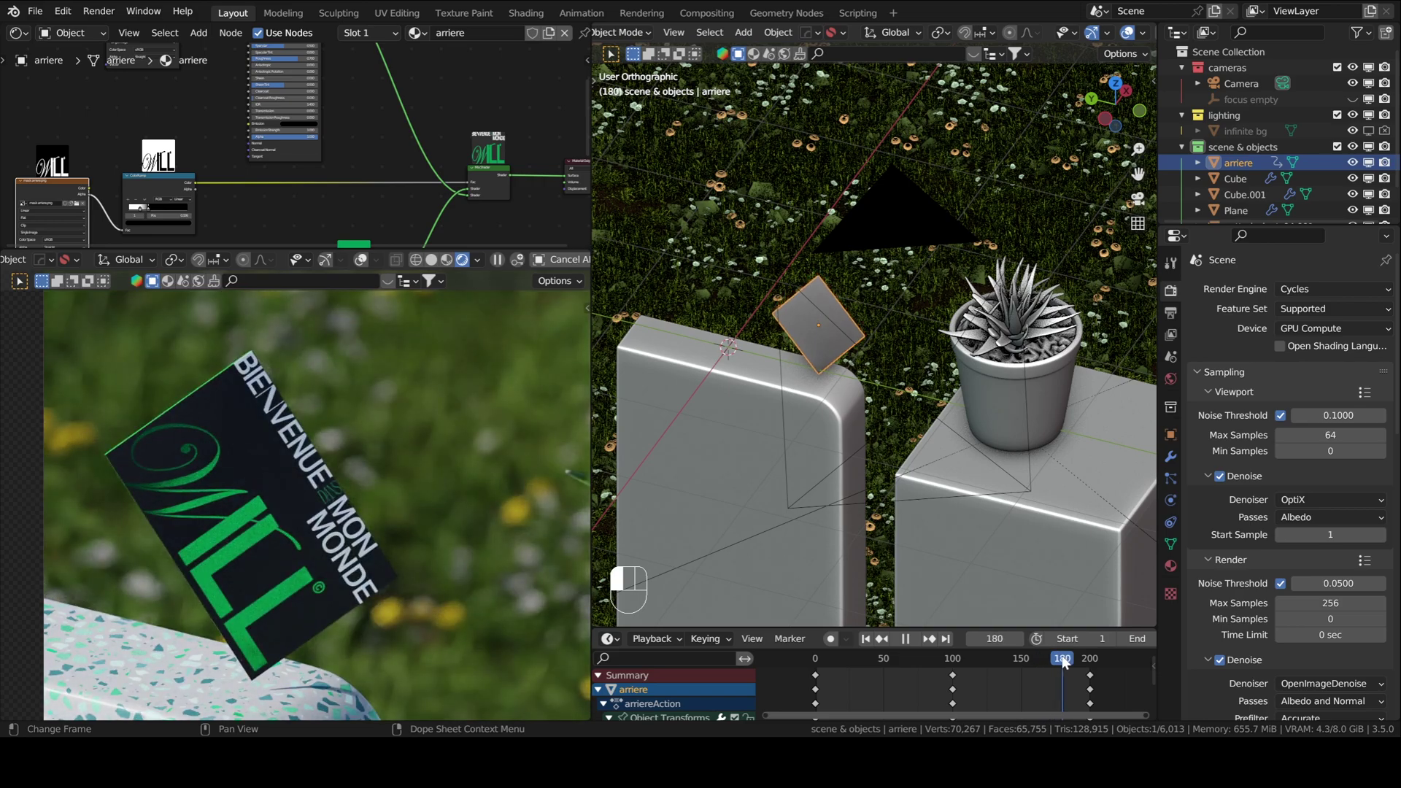
pyautogui.press('space')
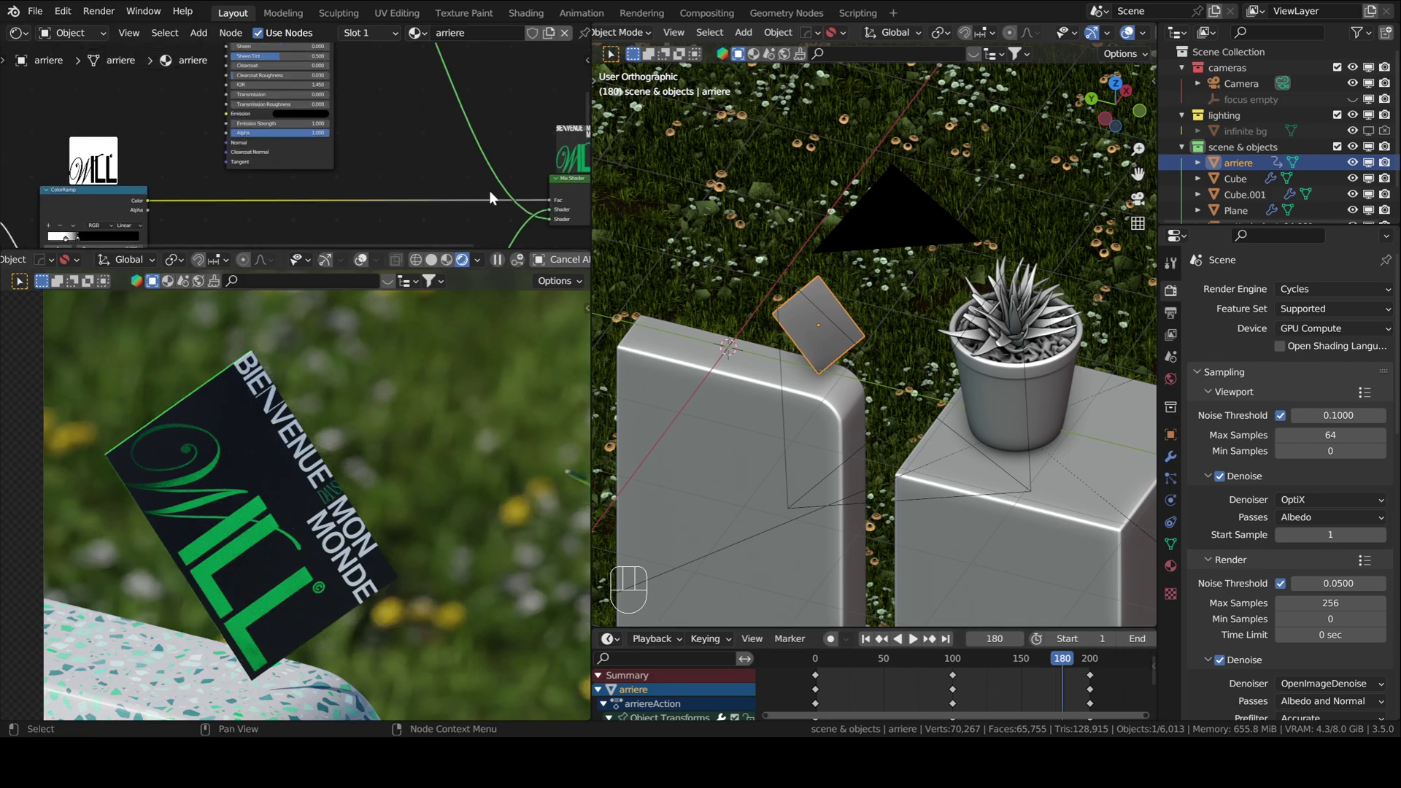
# Enlarge the shader editor to give more room around the arriere material's Mix Shader node.
pyautogui.scroll(4, 496, 197)
pyautogui.moveTo(493, 198); pyautogui.dragTo(432, 209, button='middle')
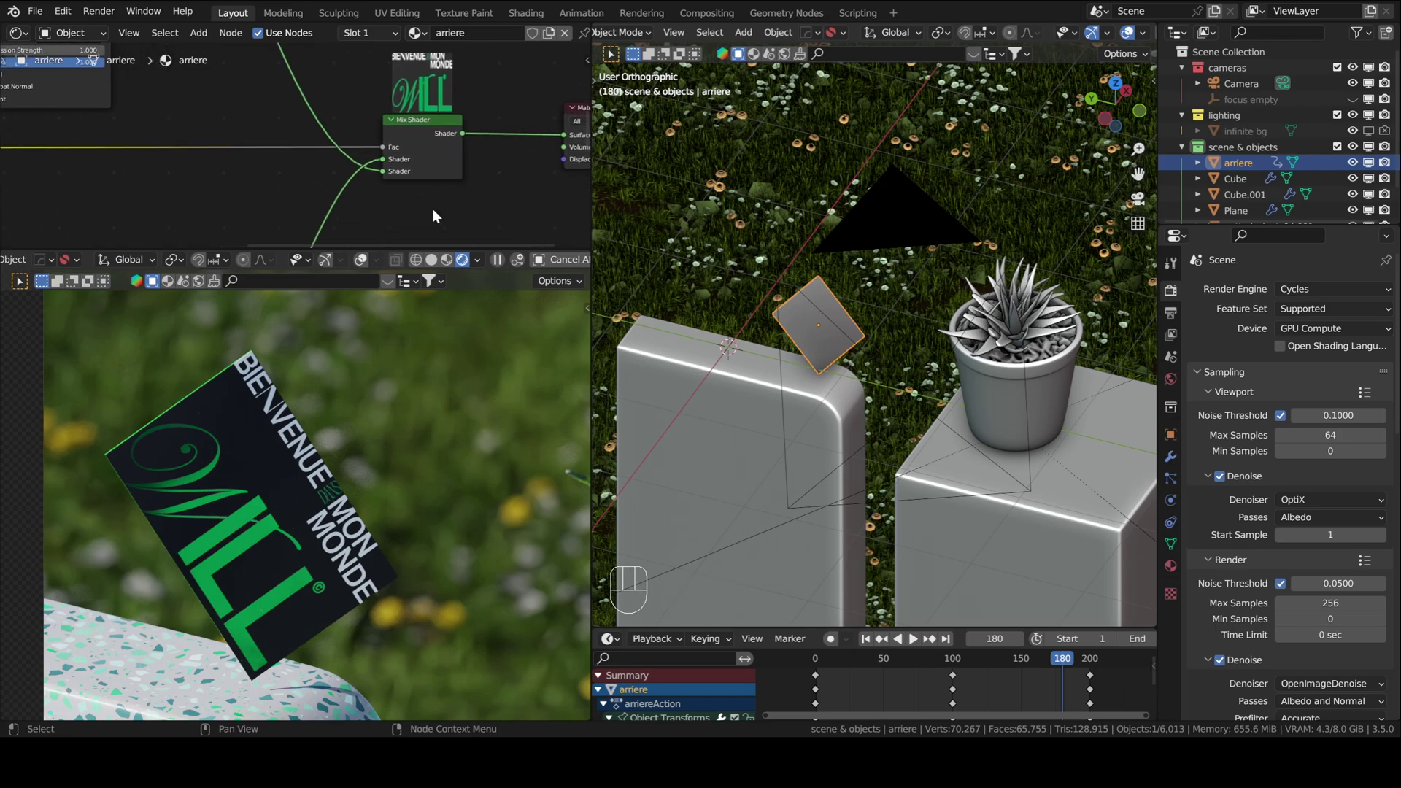
pyautogui.moveTo(470, 248); pyautogui.dragTo(511, 635)
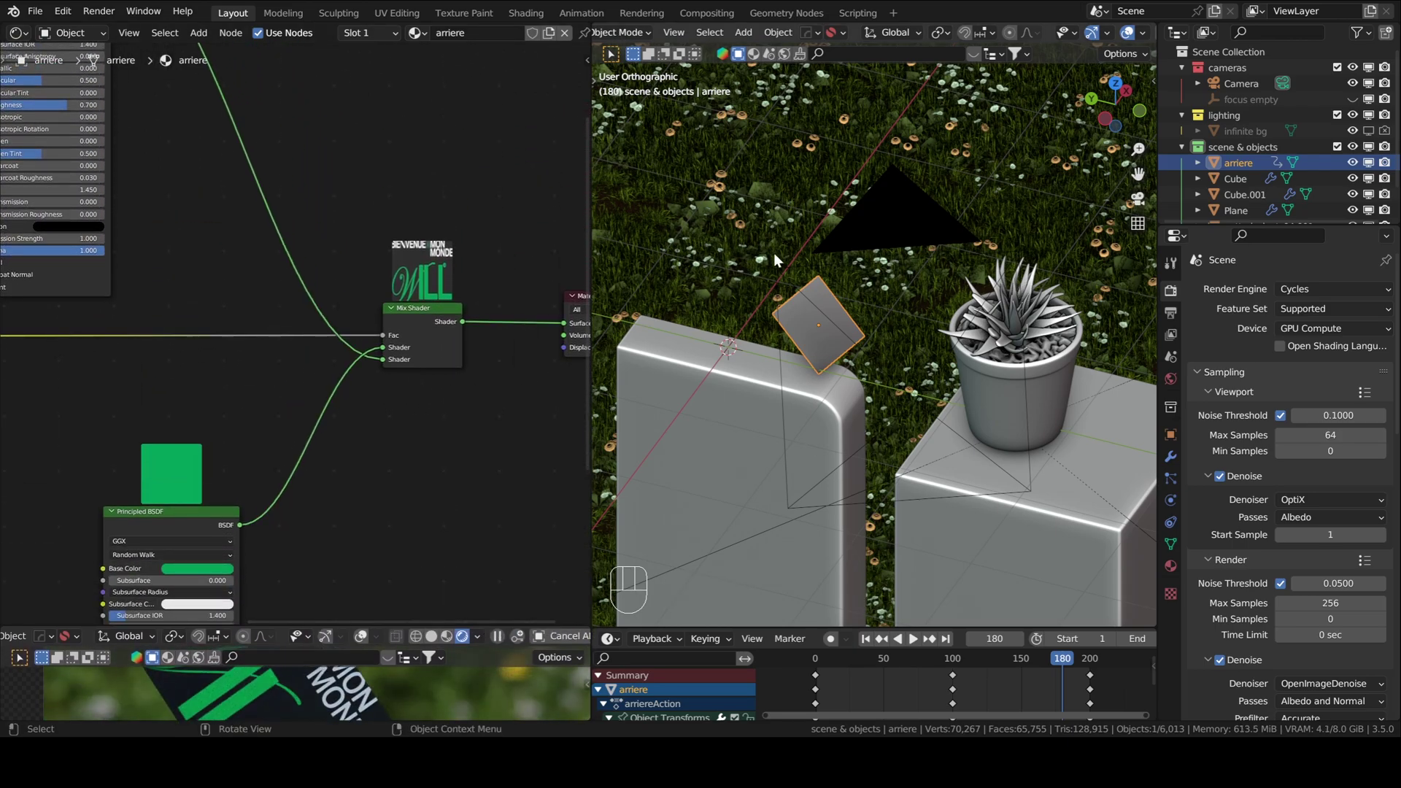
# Show the camera view with Rendered shading in the large 3D viewport, framed on the card.
pyautogui.press('KP_0')
pyautogui.press('z')
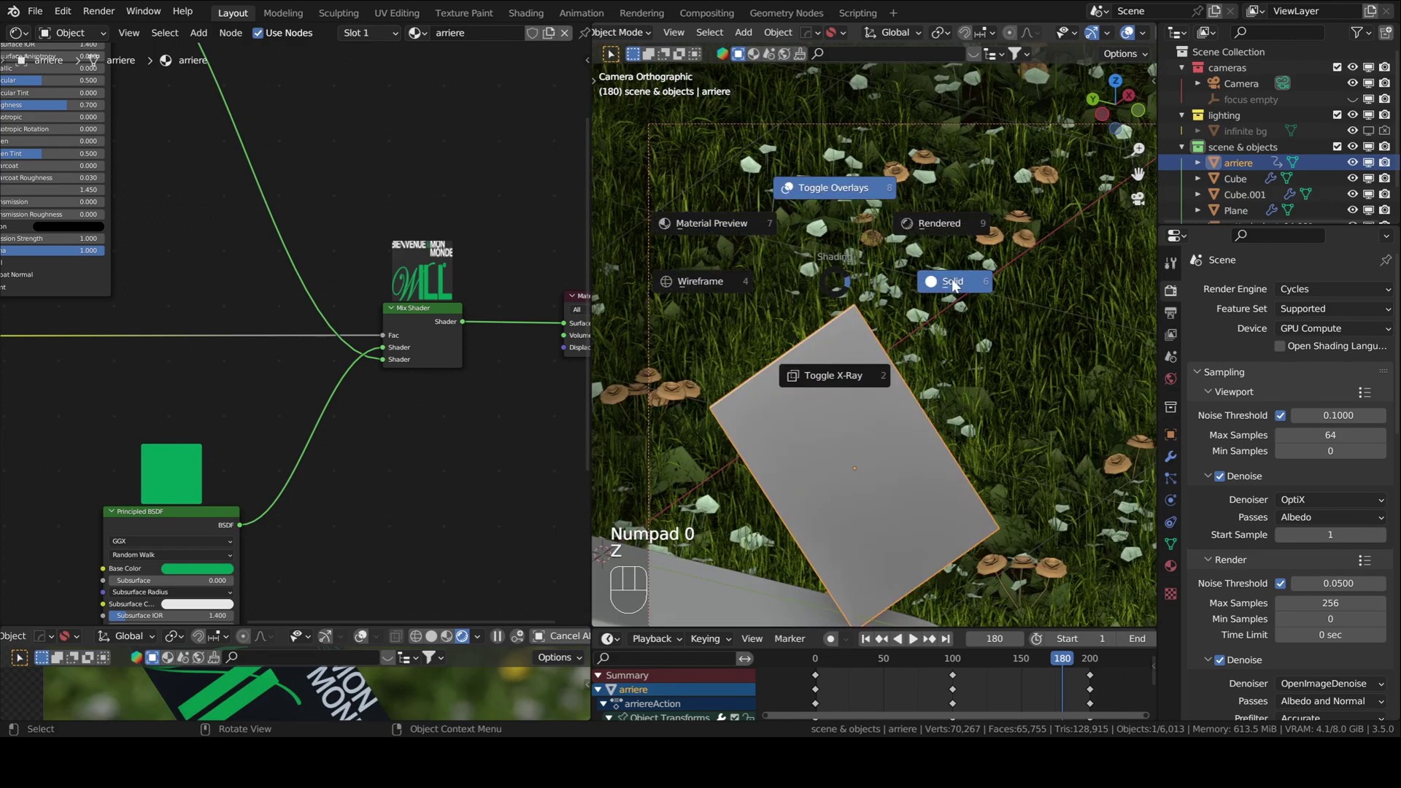
pyautogui.click(935, 227)
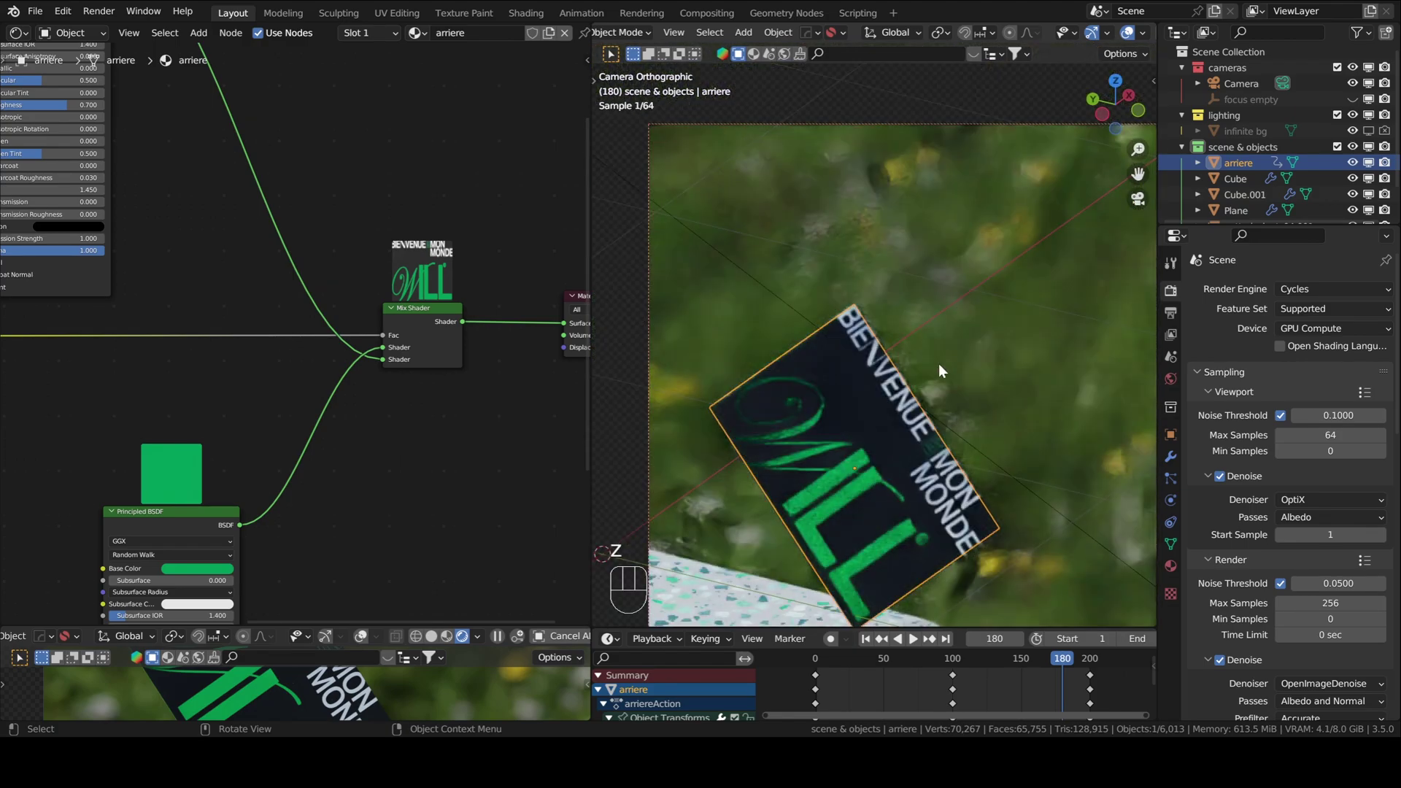
pyautogui.keyDown('shift'); pyautogui.moveTo(919, 379); pyautogui.dragTo(905, 356, button='middle'); pyautogui.keyUp('shift')
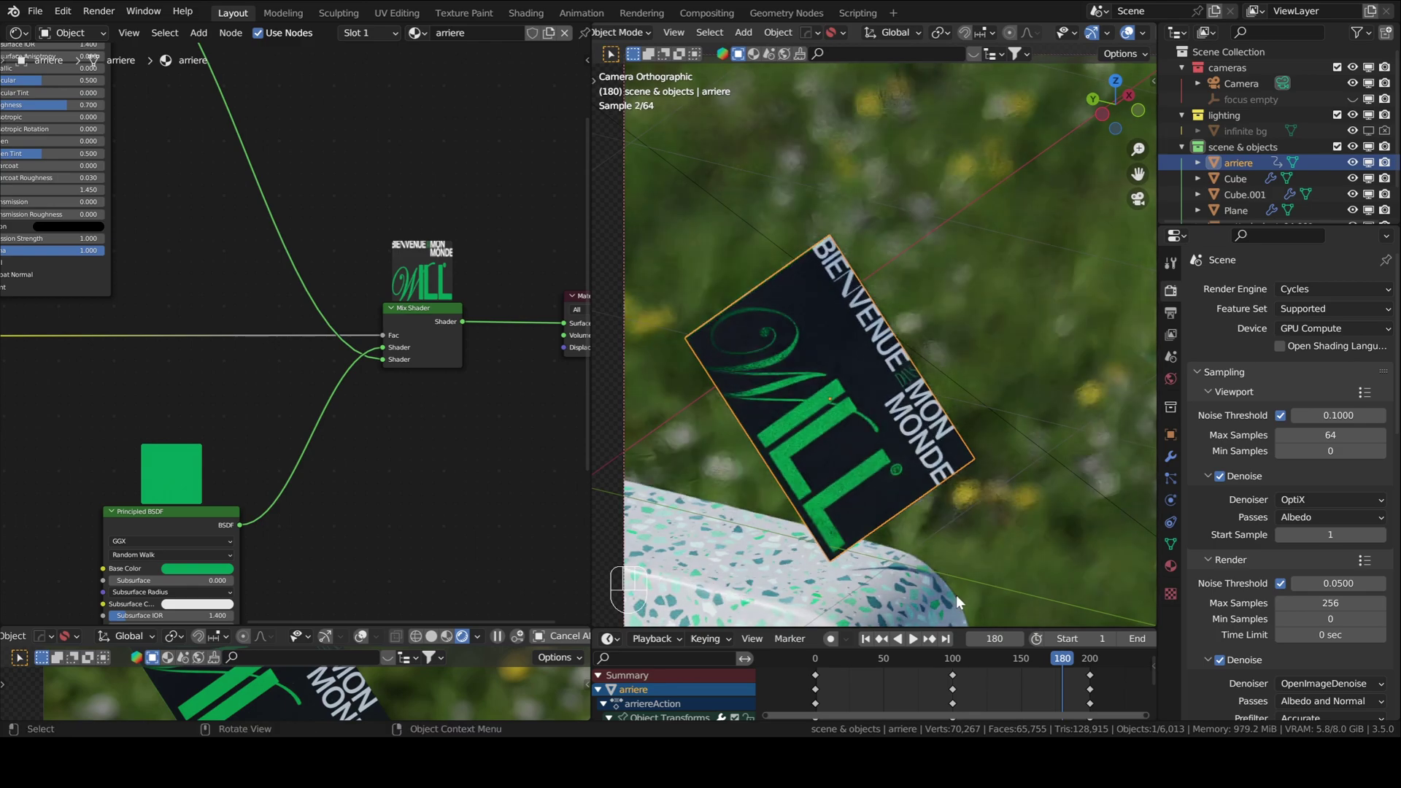
pyautogui.moveTo(934, 627); pyautogui.dragTo(918, 610)
# Cut the factor and both shader links going into the arriere material's Mix Shader node.
pyautogui.scroll(4, 453, 404)
pyautogui.moveTo(454, 404); pyautogui.dragTo(314, 334, button='middle')
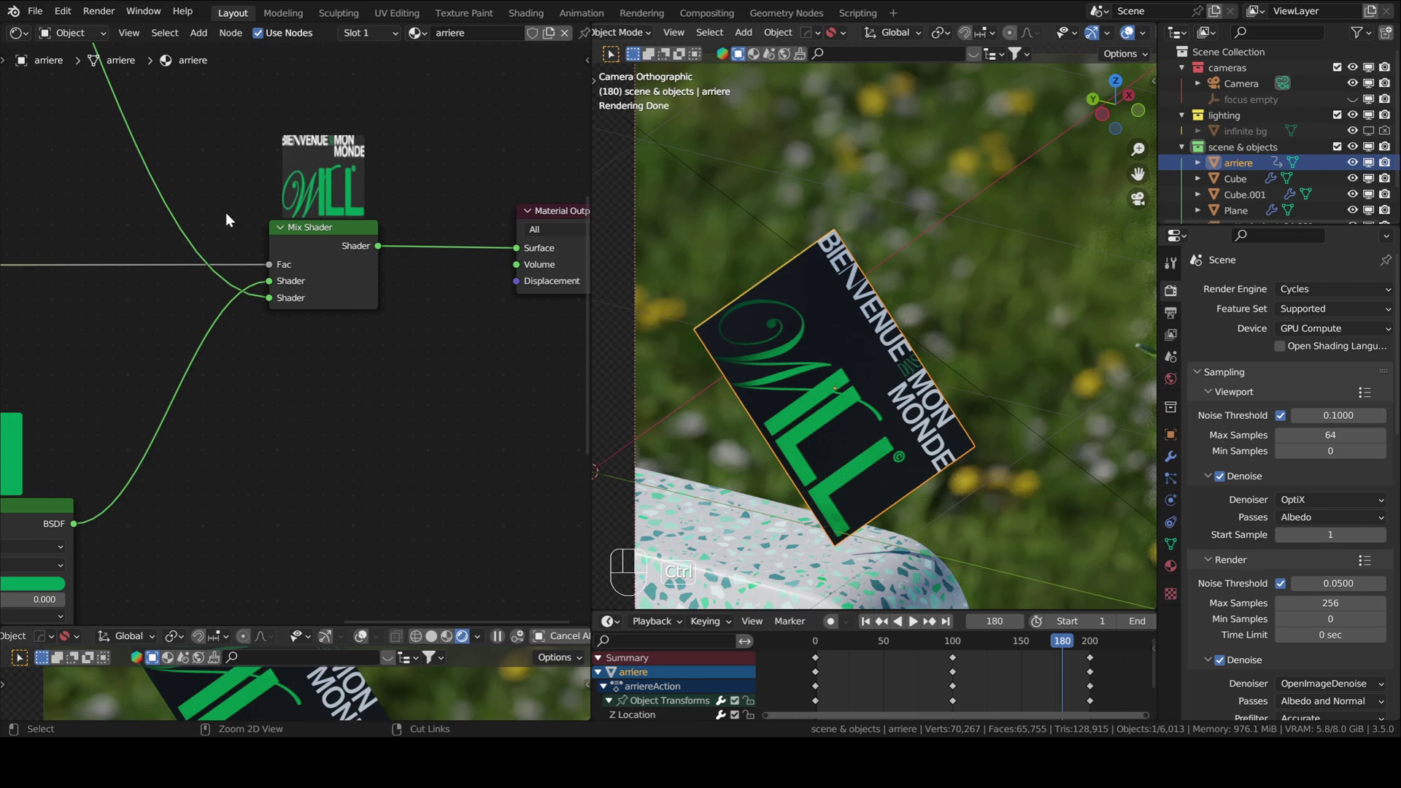
pyautogui.moveTo(222, 191)
pyautogui.keyDown('ctrl'); pyautogui.mouseDown(button='right')
pyautogui.moveTo(226, 406)
pyautogui.moveTo(243, 438)
pyautogui.mouseUp(button='right'); pyautogui.keyUp('ctrl')
pyautogui.moveTo(327, 237); pyautogui.dragTo(312, 240)
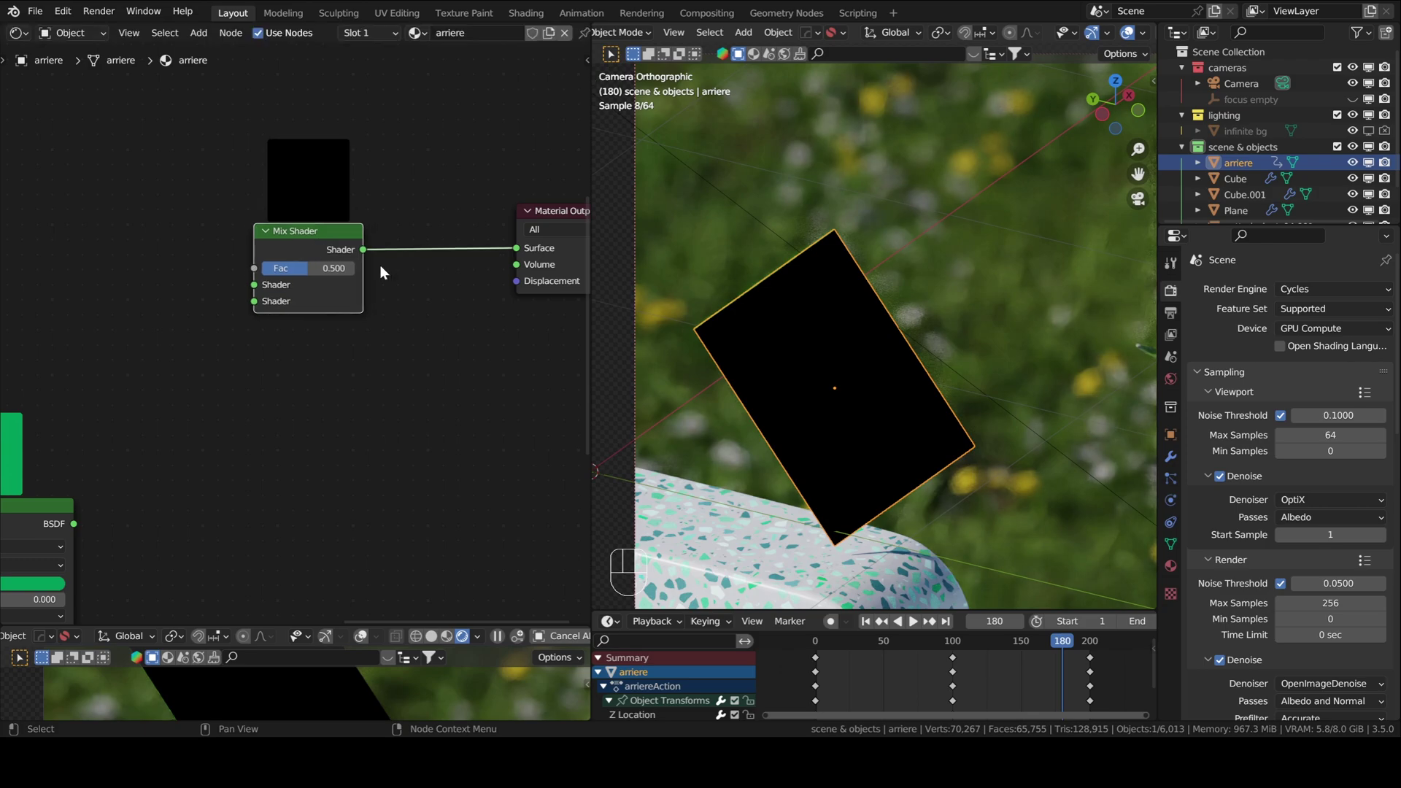
pyautogui.click(394, 444)
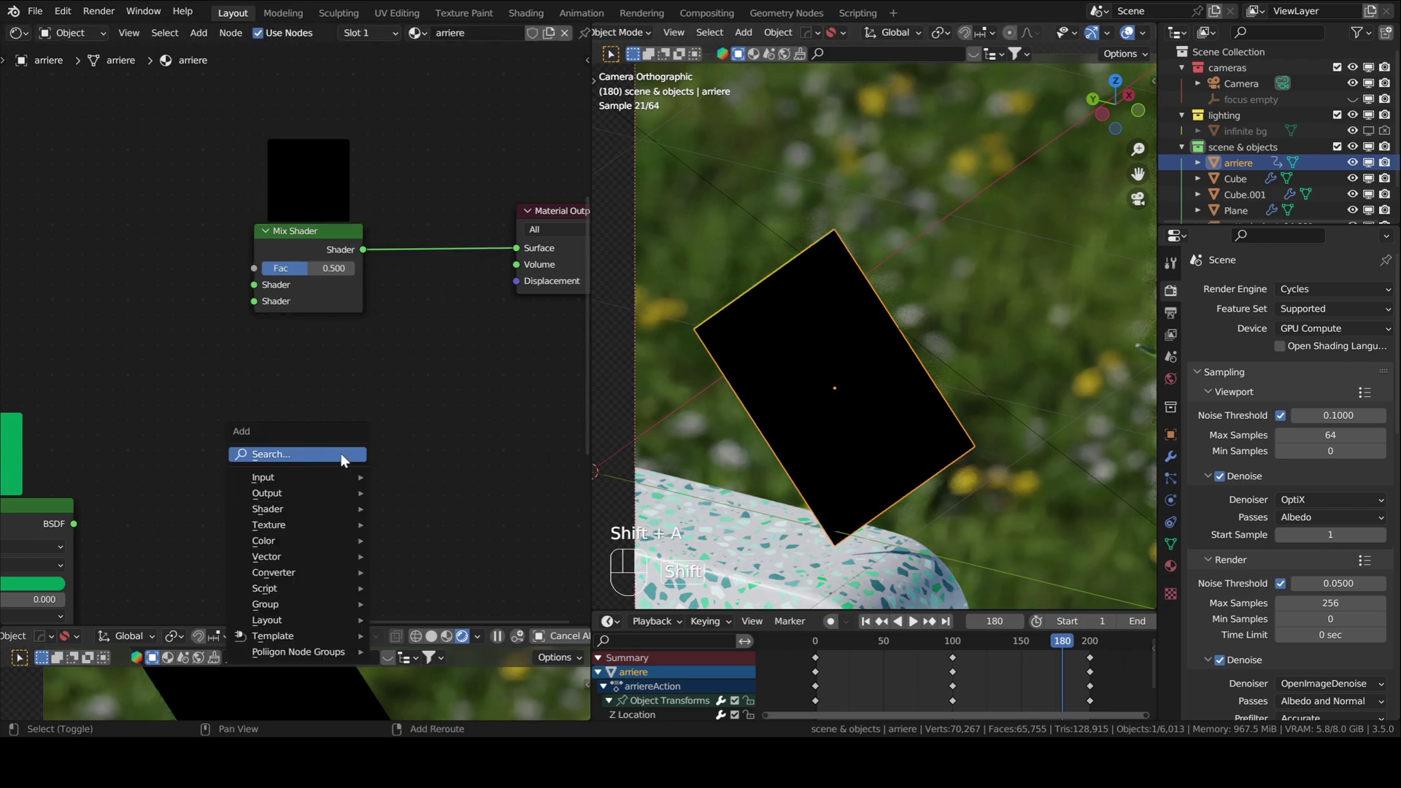
# Add a Principled BSDF node below the Mix Shader and place a duplicate of it alongside.
pyautogui.hotkey('shift', 'a')
pyautogui.click(323, 452)
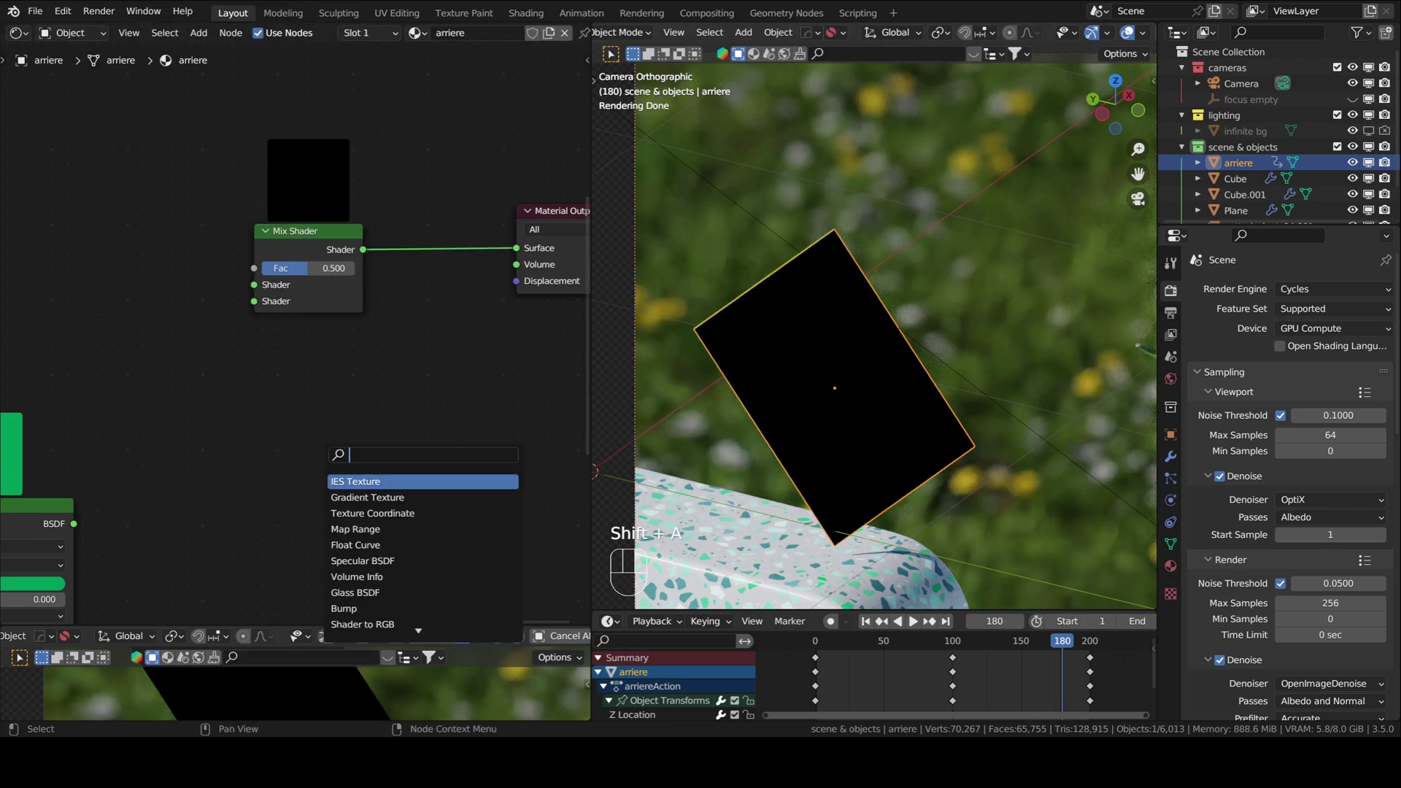
pyautogui.write('pri')
pyautogui.press('Return')
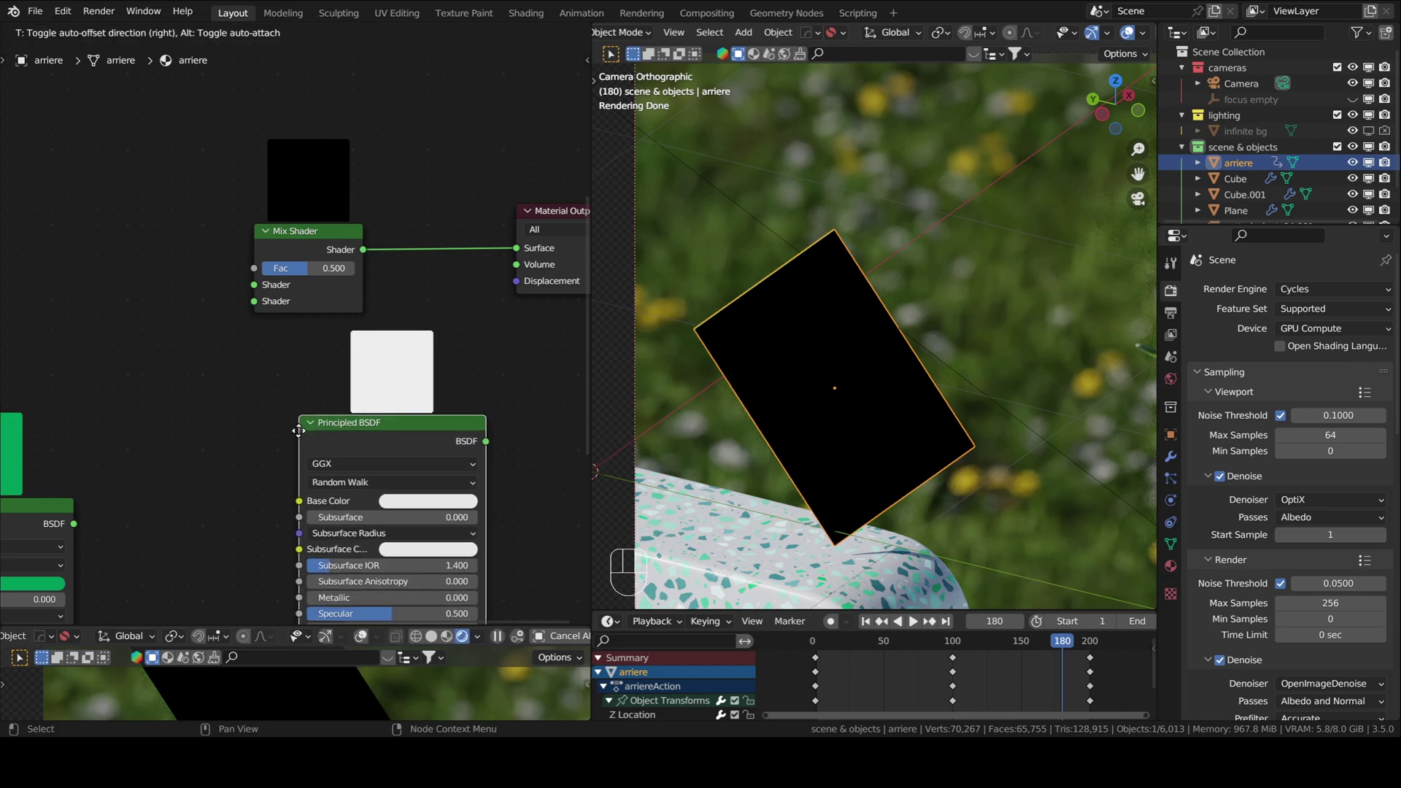
pyautogui.click(187, 433)
pyautogui.hotkey('shift', 'd')
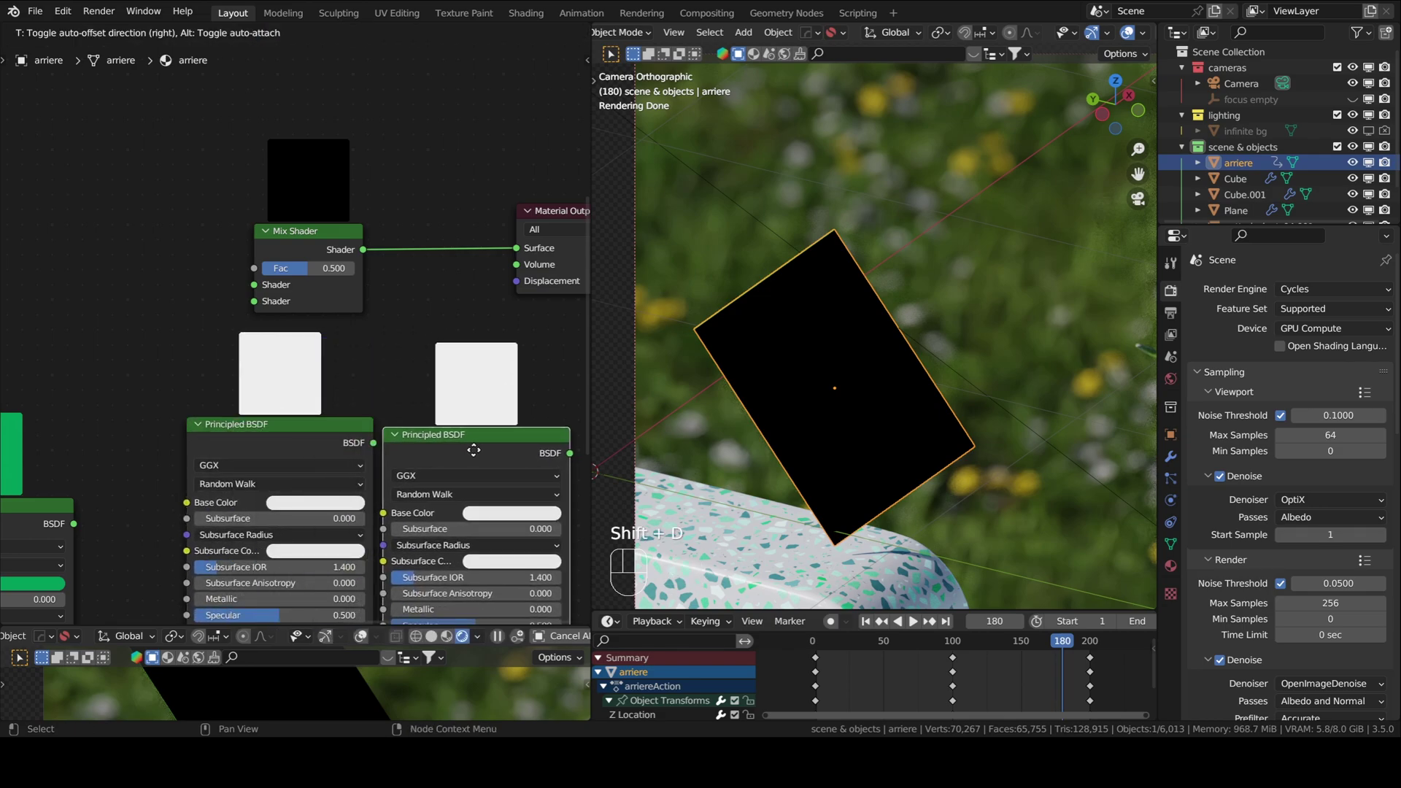
pyautogui.click(481, 440)
pyautogui.moveTo(400, 449); pyautogui.dragTo(390, 387, button='middle')
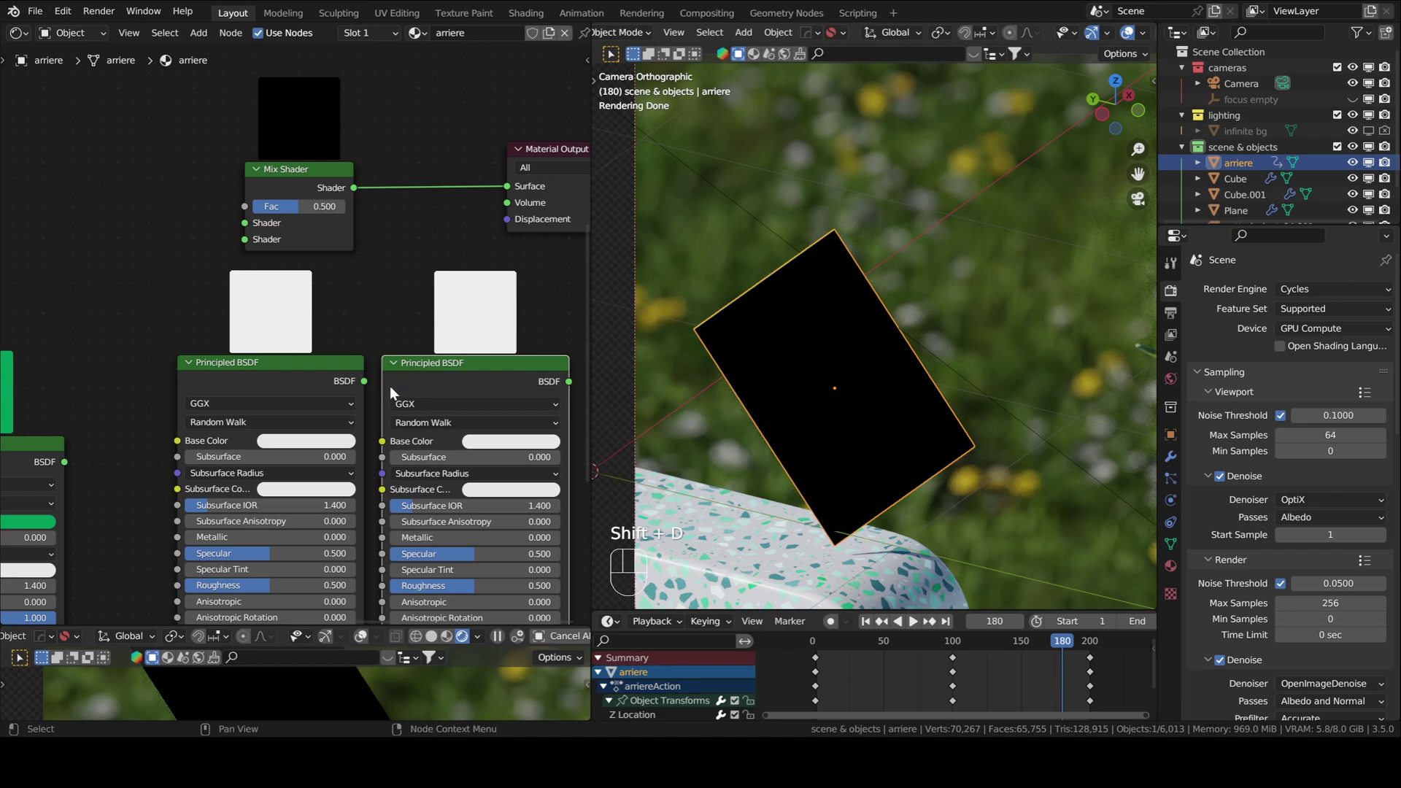
# Set the first new Principled BSDF's base color to pure red, with green and blue at 0.
pyautogui.click(306, 441)
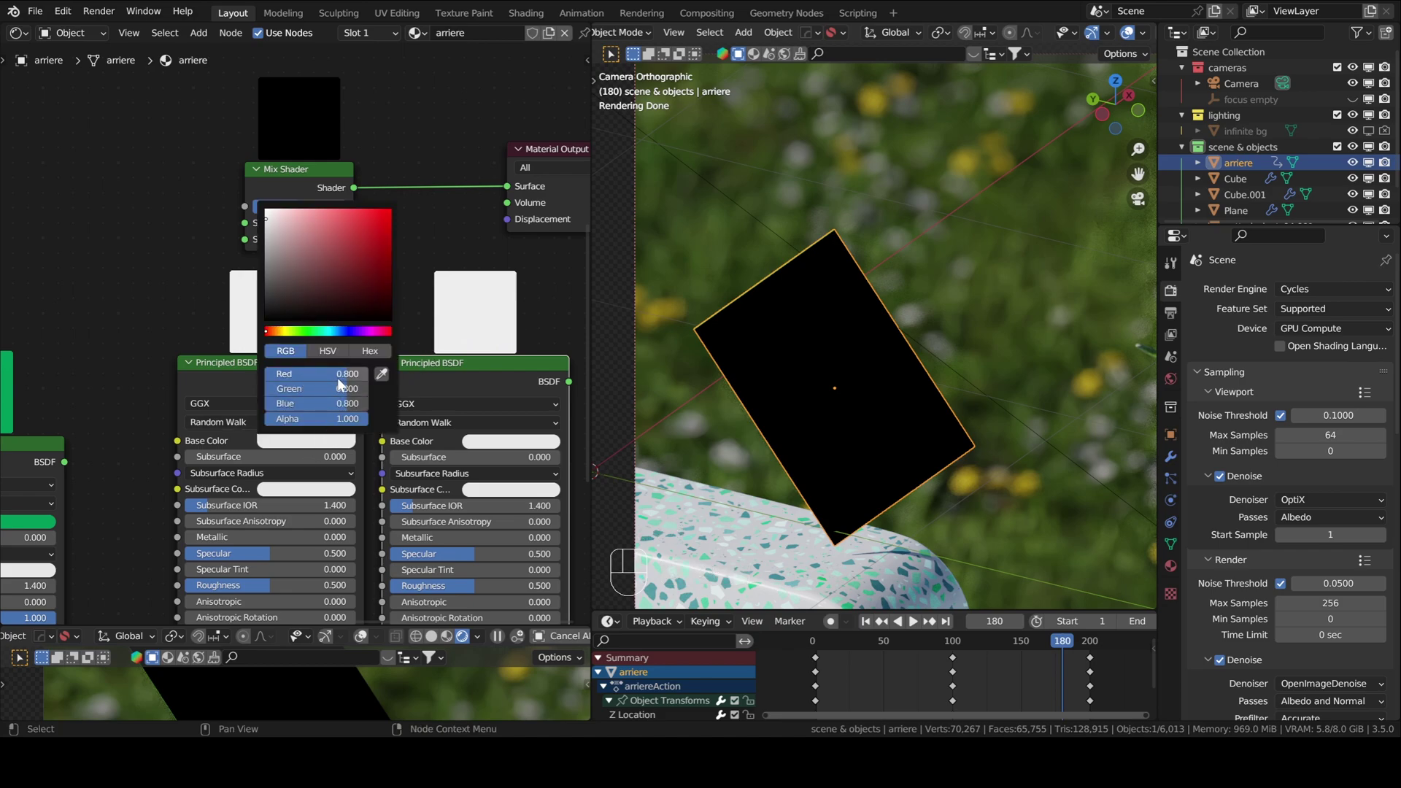
pyautogui.moveTo(338, 376); pyautogui.dragTo(368, 376)
pyautogui.click(345, 389)
pyautogui.write('0')
pyautogui.press('Return')
pyautogui.click(344, 403)
pyautogui.write('0')
pyautogui.press('Return')
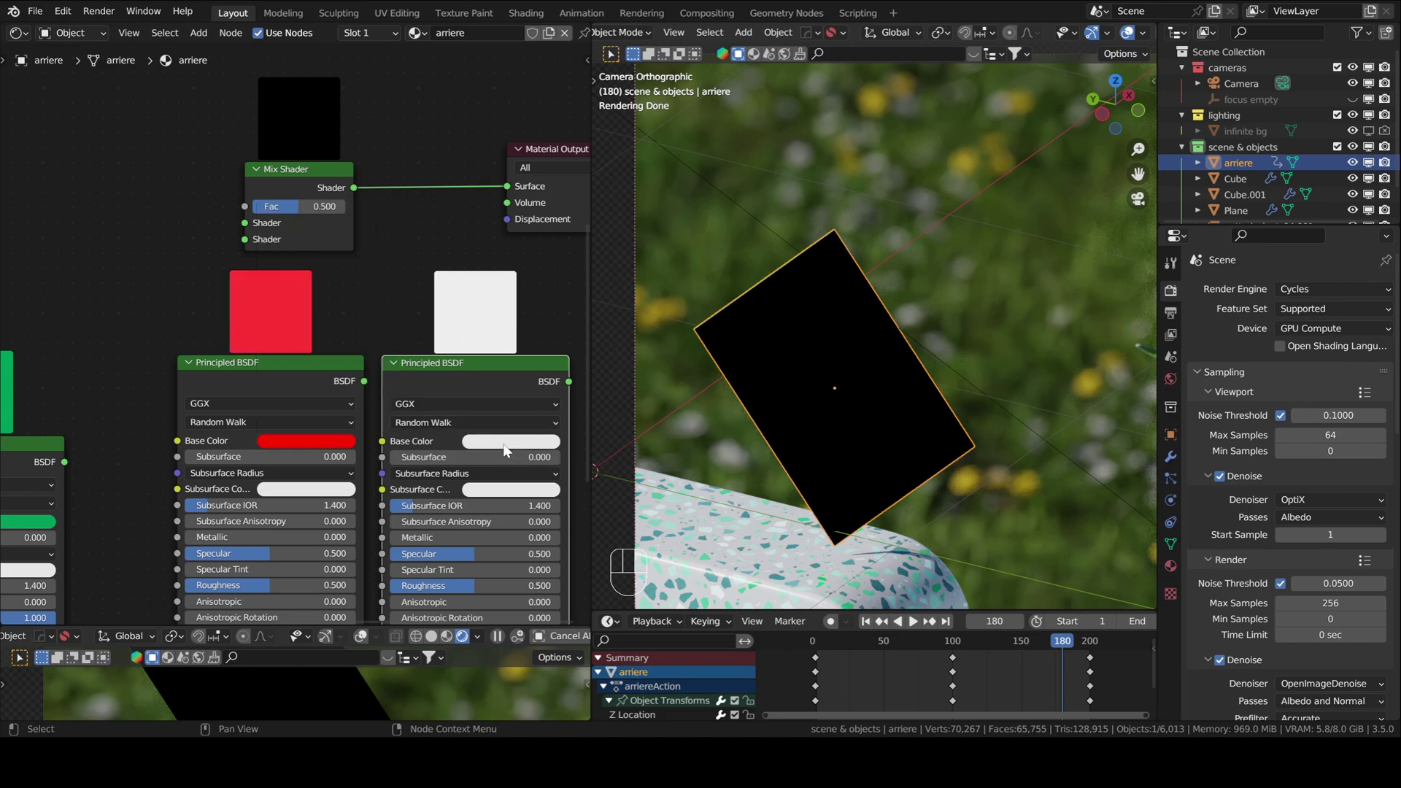
# Set the duplicate Principled BSDF's base color to pure blue, with blue at 1 and green and red at 0.
pyautogui.click(511, 442)
pyautogui.click(527, 404)
pyautogui.write('1')
pyautogui.press('Return')
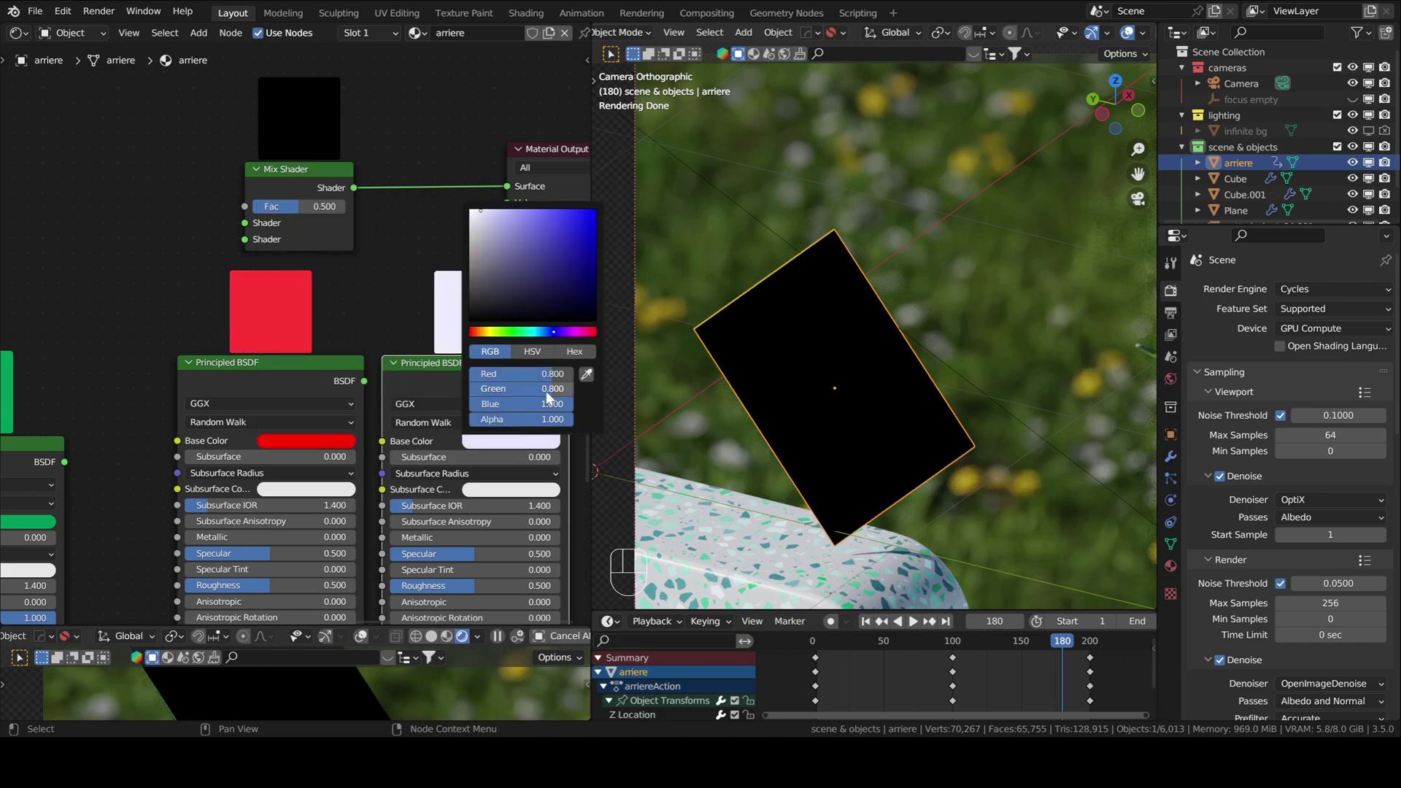
pyautogui.click(527, 389)
pyautogui.write('0')
pyautogui.press('Return')
pyautogui.click(527, 374)
pyautogui.write('0')
pyautogui.press('Return')
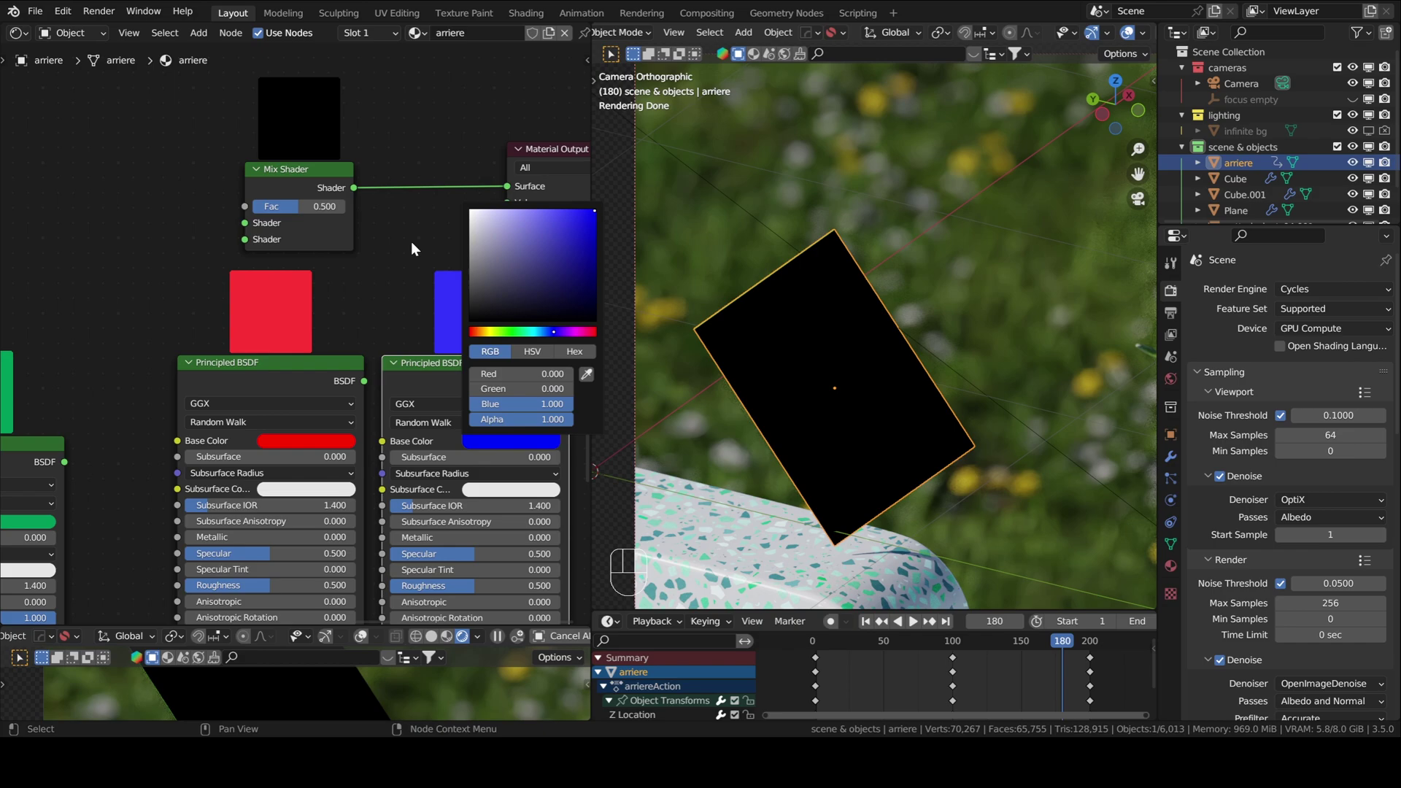
pyautogui.moveTo(323, 167); pyautogui.dragTo(328, 156)
# Enlarge the timeline area and turn it into an Image Editor showing grayscale.PNG.
pyautogui.moveTo(876, 610); pyautogui.dragTo(876, 558)
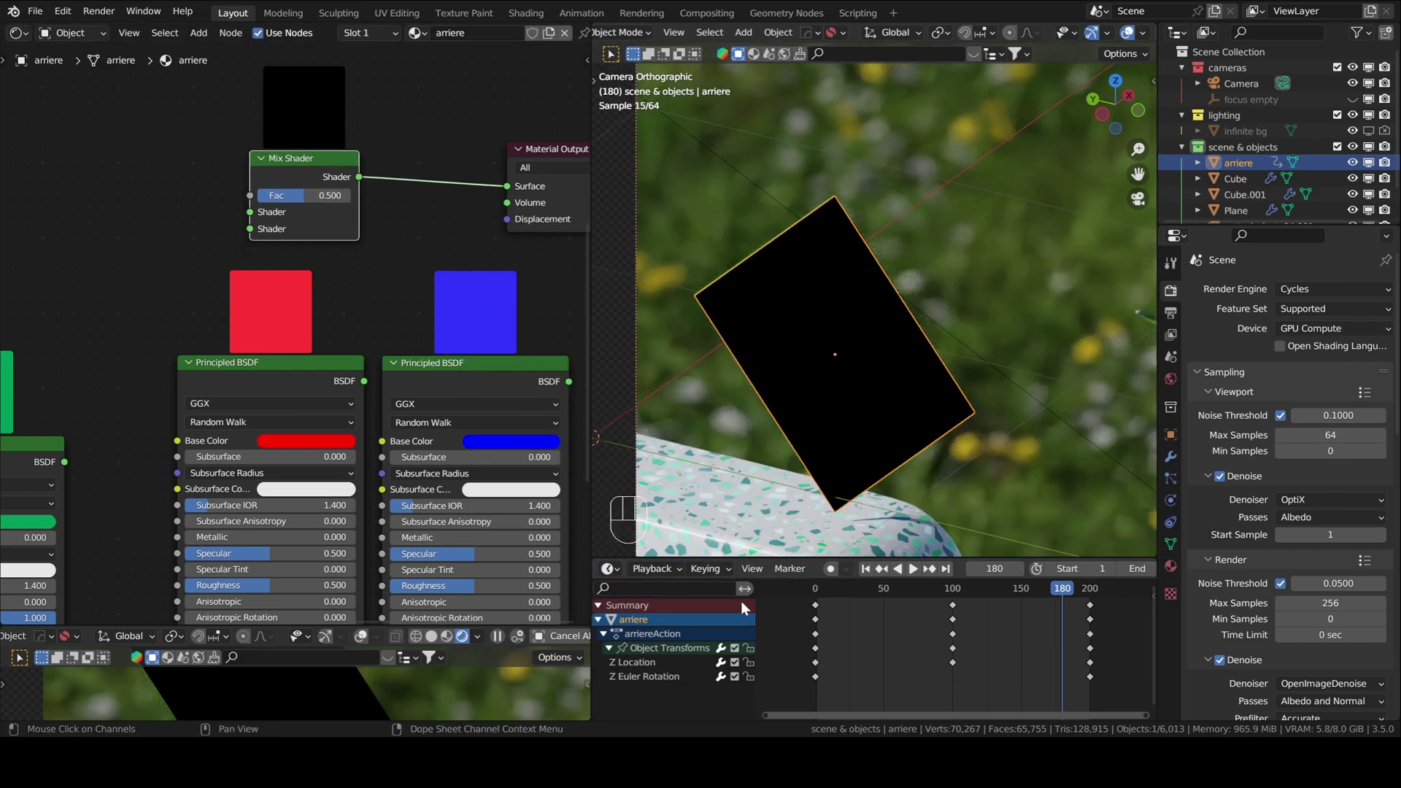
pyautogui.click(610, 569)
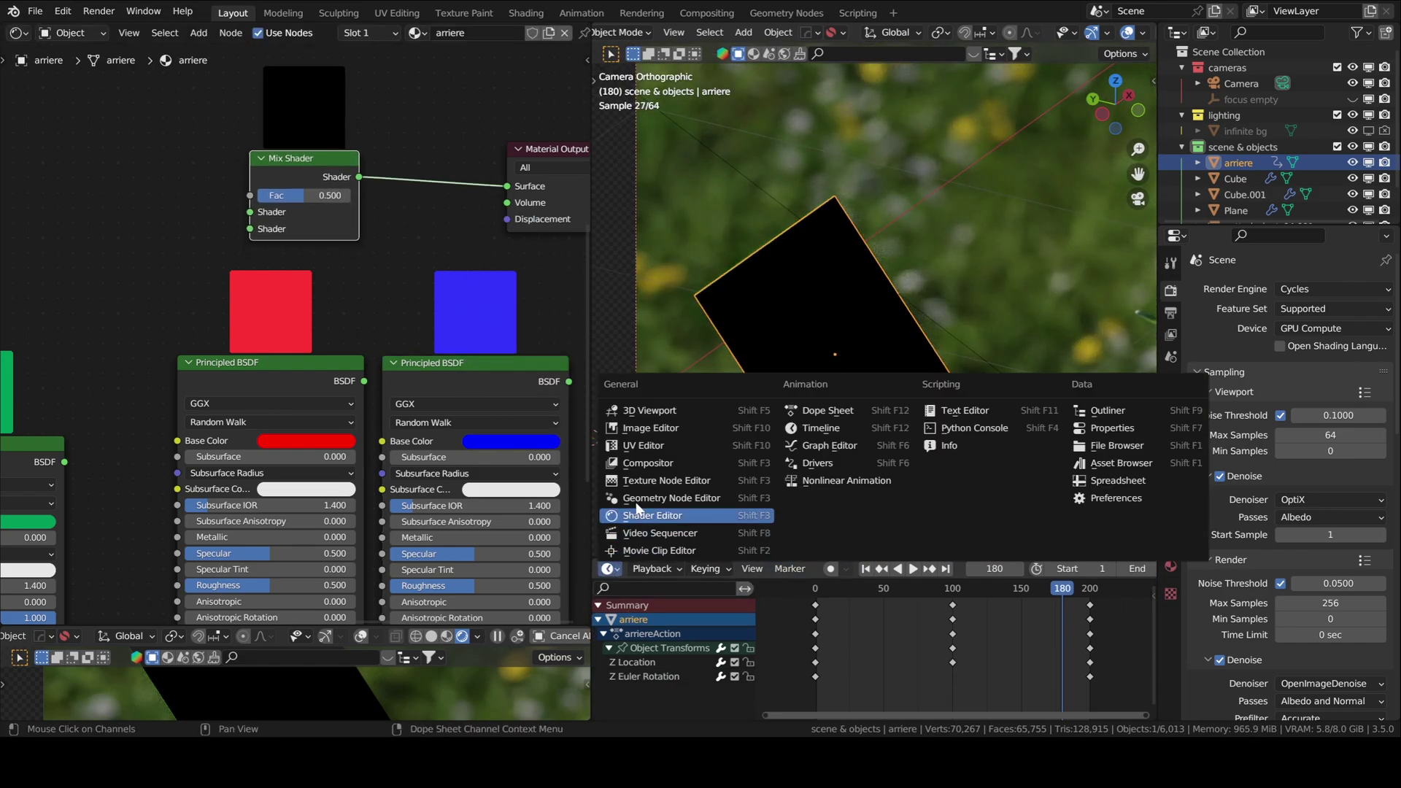
pyautogui.click(649, 436)
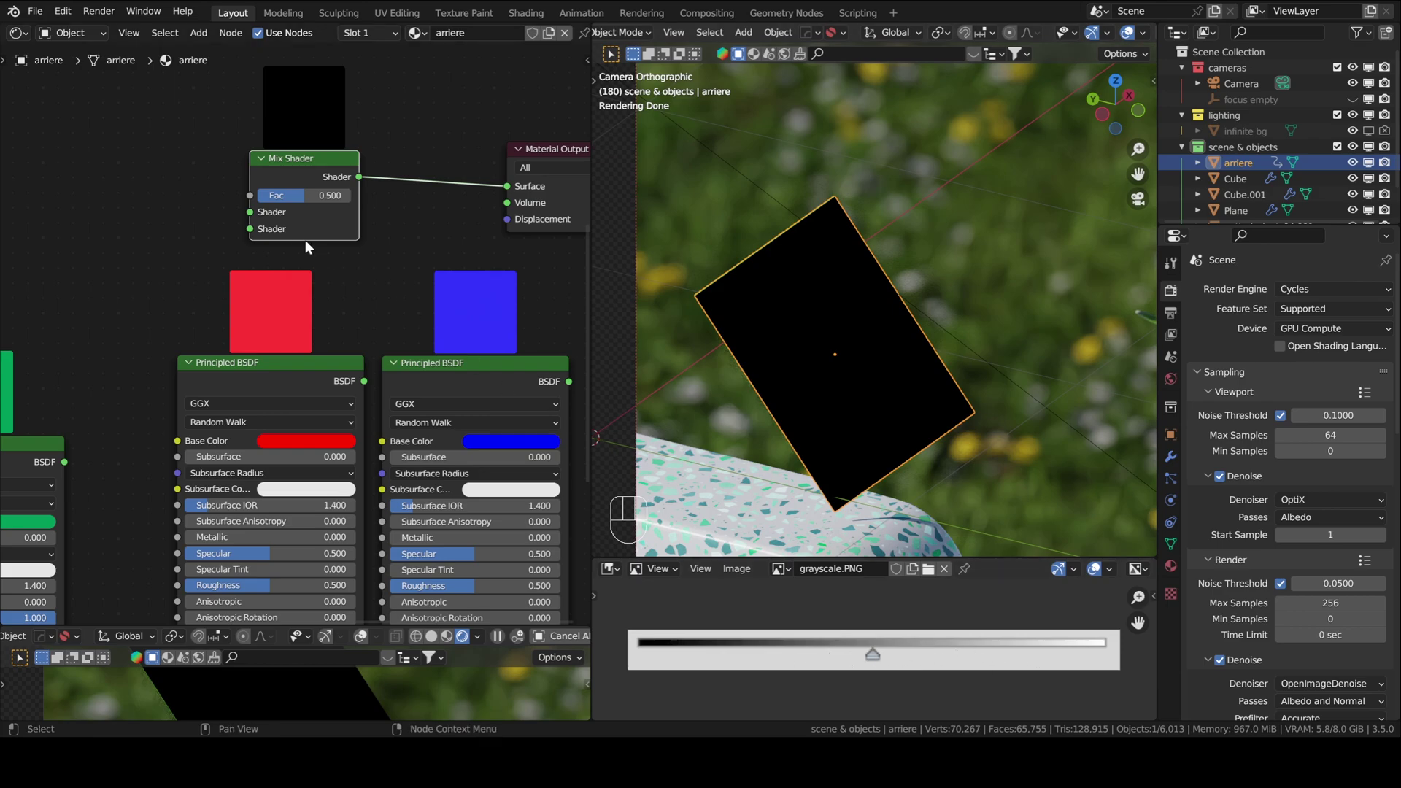
# Set the Mix Shader's factor to 1 and connect the red BSDF to its first shader input and the blue BSDF to its second.
pyautogui.moveTo(298, 197); pyautogui.dragTo(343, 195)
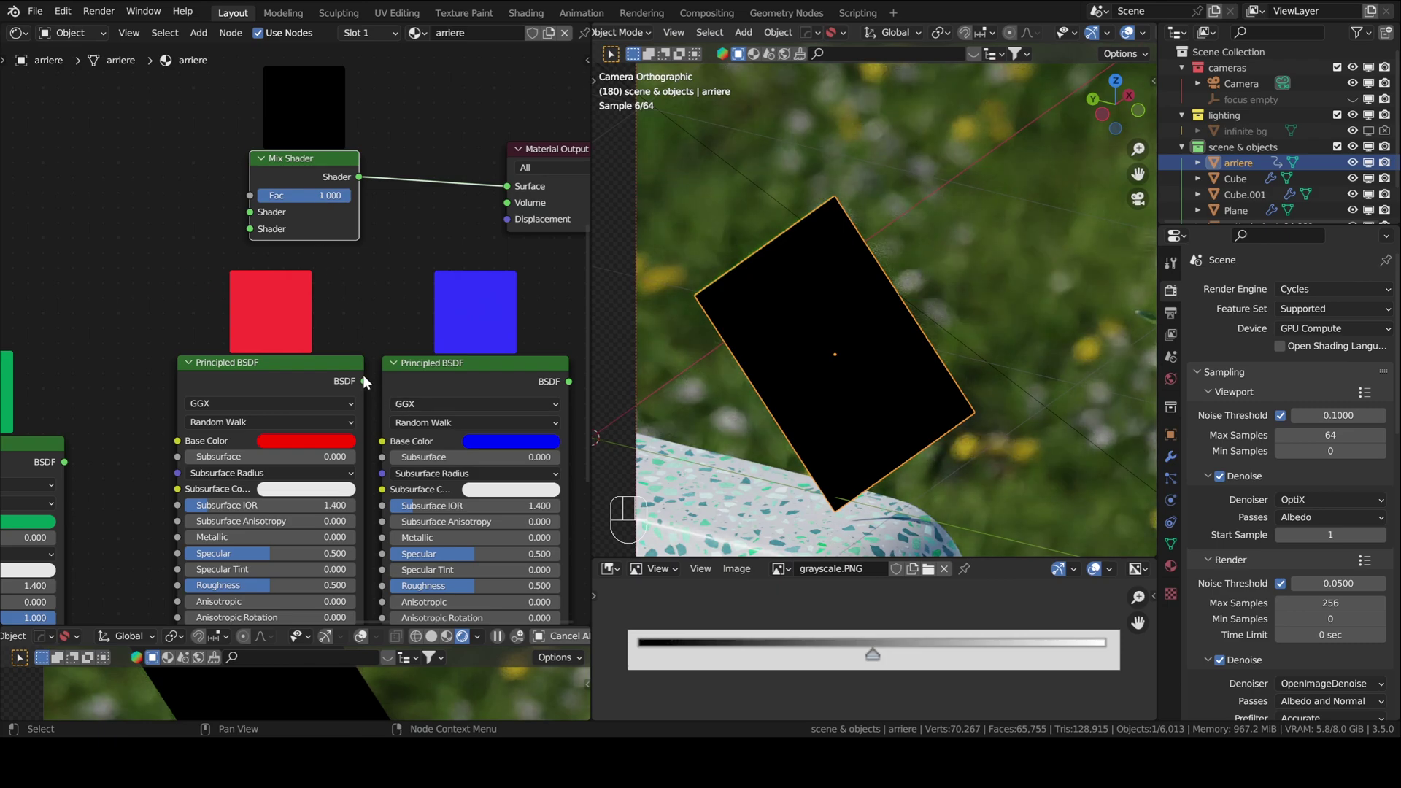
pyautogui.moveTo(365, 381); pyautogui.dragTo(249, 212)
pyautogui.moveTo(568, 382); pyautogui.dragTo(258, 226)
pyautogui.moveTo(318, 162); pyautogui.dragTo(392, 152)
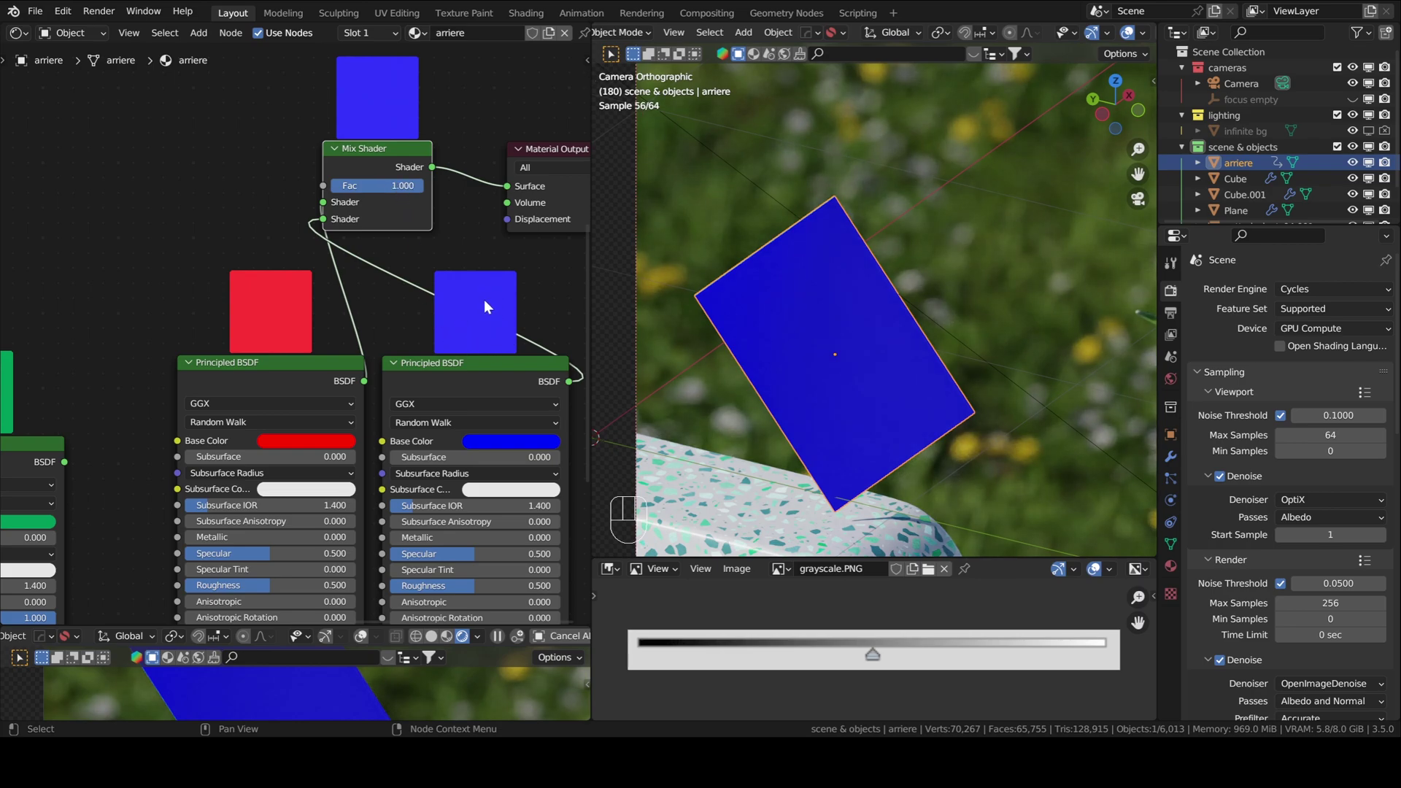
# Try the Mix Shader with a factor of 0, and set the factor to 0.5 to blend red and blue equally.
pyautogui.moveTo(409, 186); pyautogui.dragTo(335, 185)
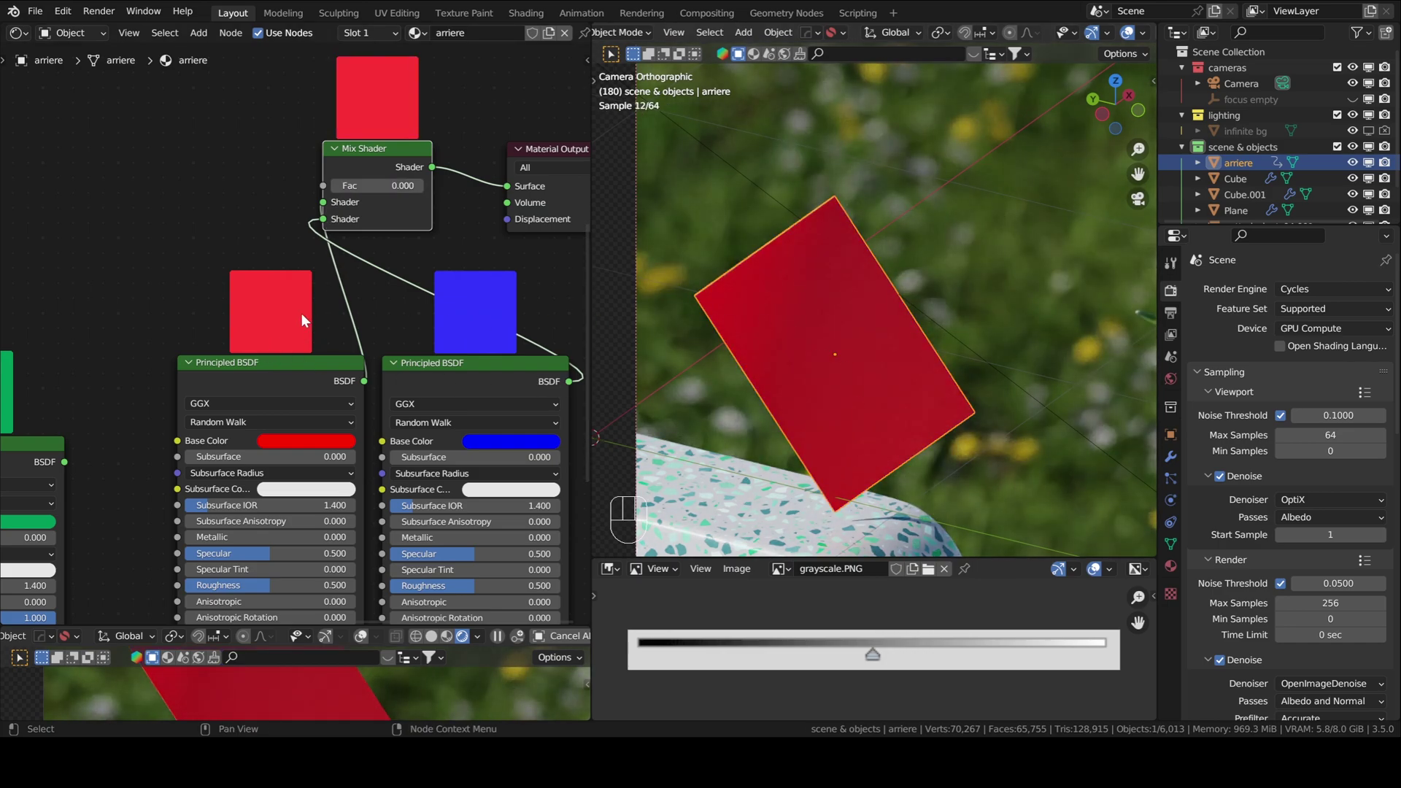
pyautogui.click(376, 185)
pyautogui.write('0.')
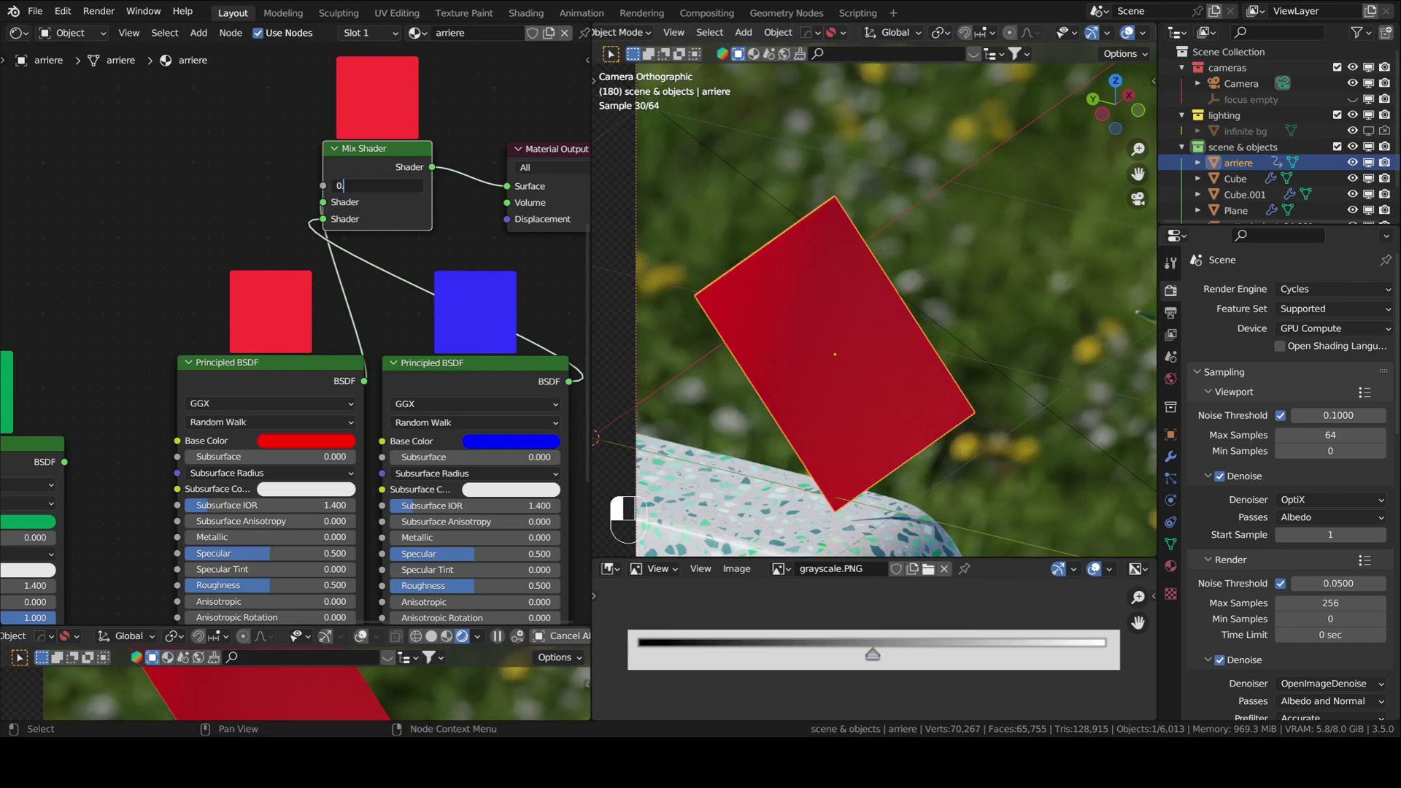
pyautogui.write('5')
pyautogui.press('Return')
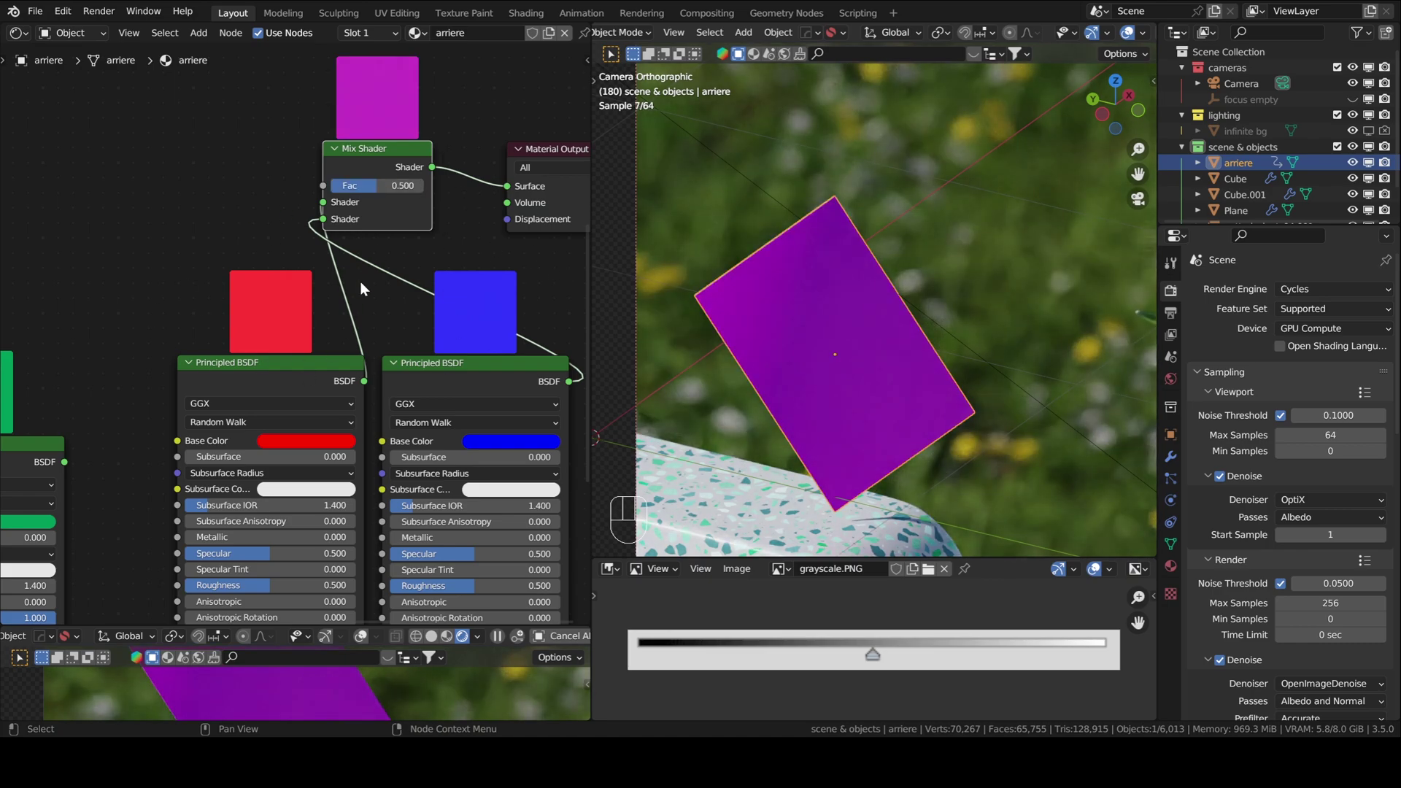
pyautogui.moveTo(408, 201); pyautogui.dragTo(423, 193)
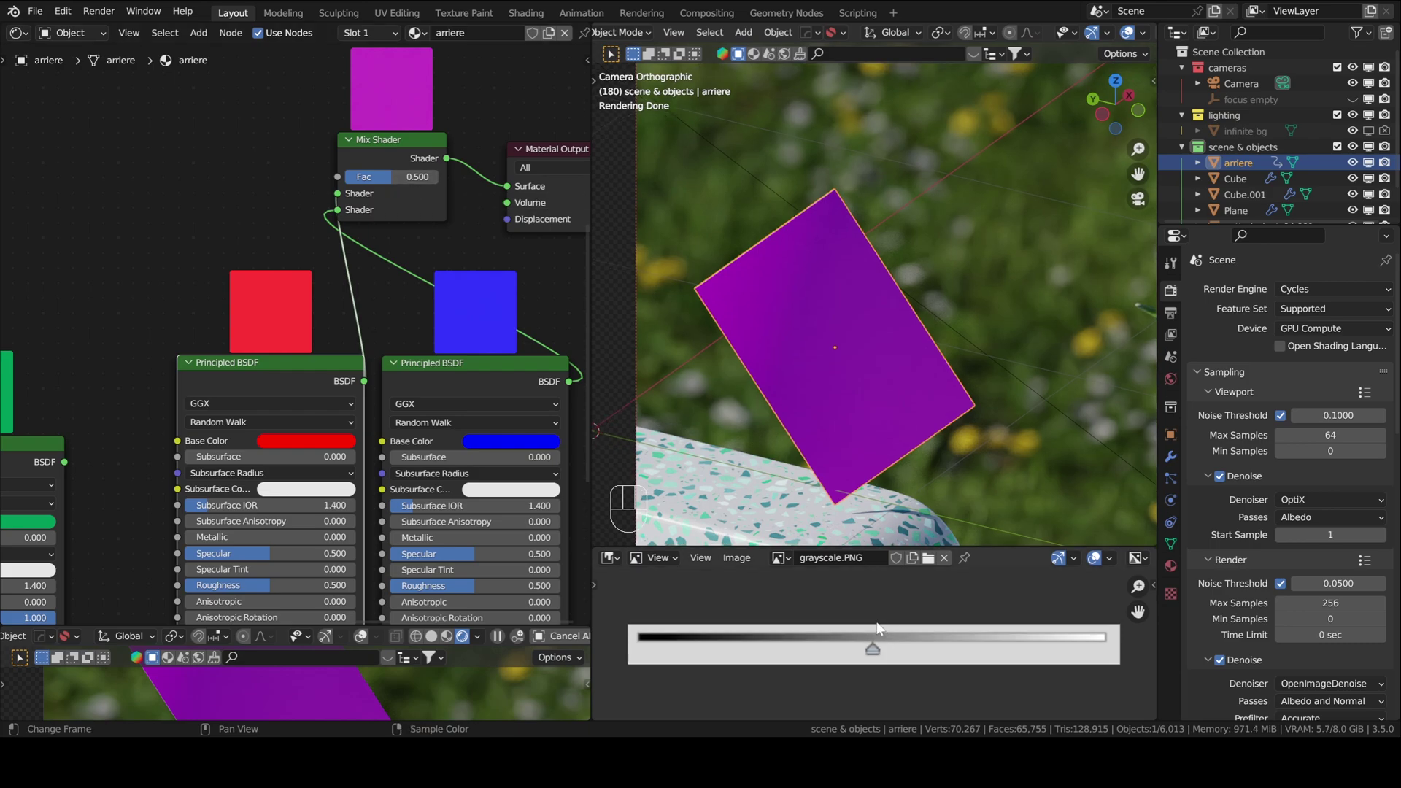
# Show masking_1.jpg in the Image Editor, fitted to the area.
pyautogui.click(781, 559)
pyautogui.click(839, 474)
pyautogui.press('Home')
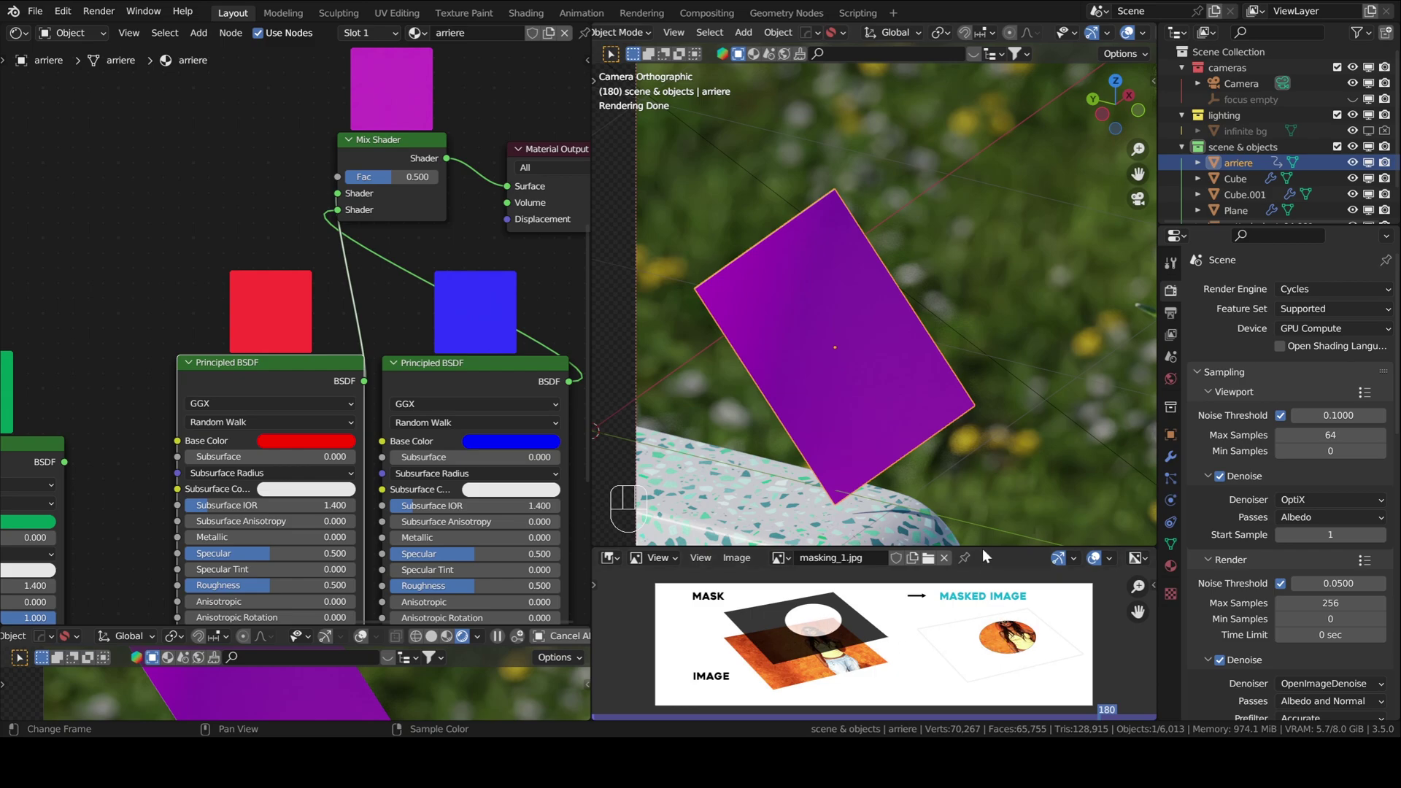
# Enlarge the Image Editor and display masking_2.jpg in it.
pyautogui.moveTo(986, 548); pyautogui.dragTo(855, 497)
pyautogui.click(780, 498)
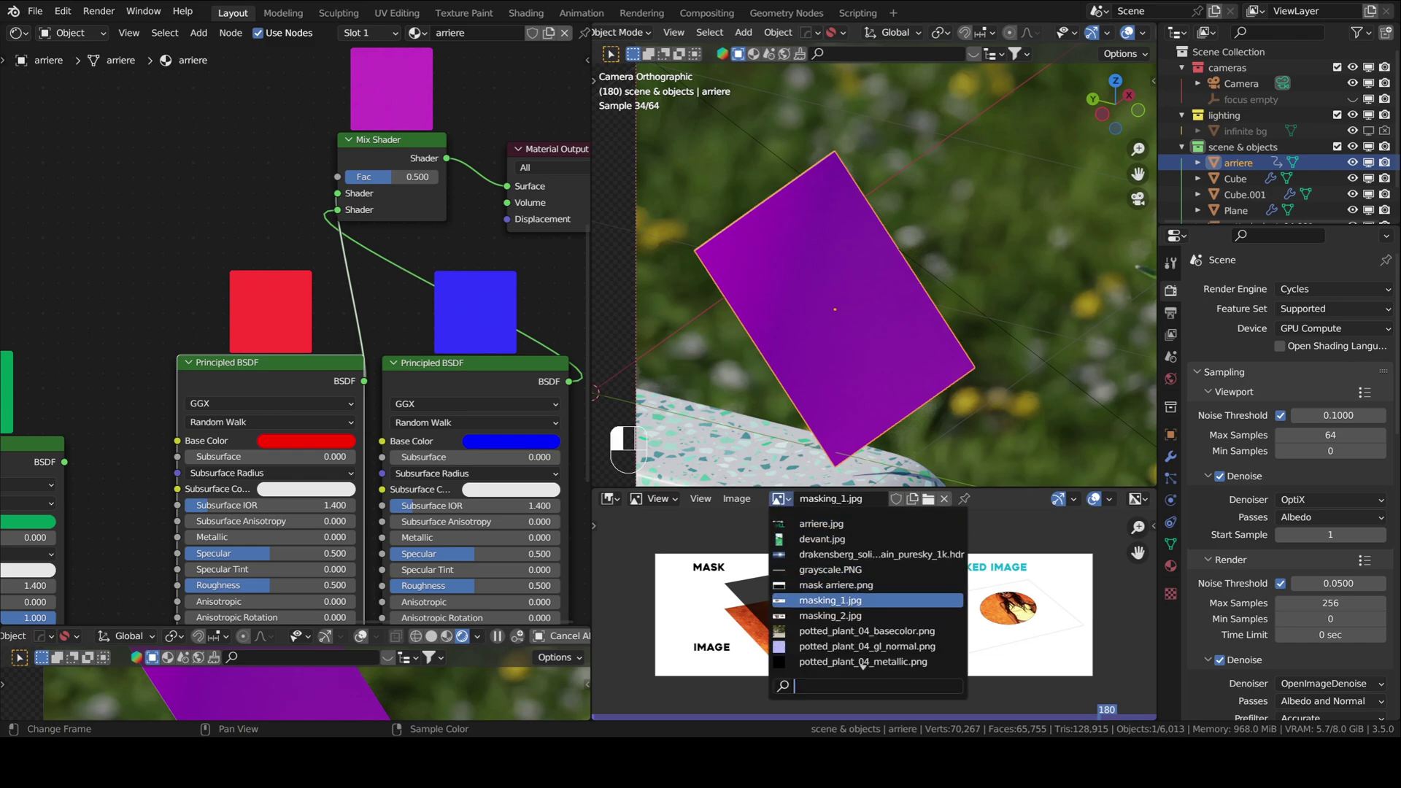
pyautogui.click(830, 615)
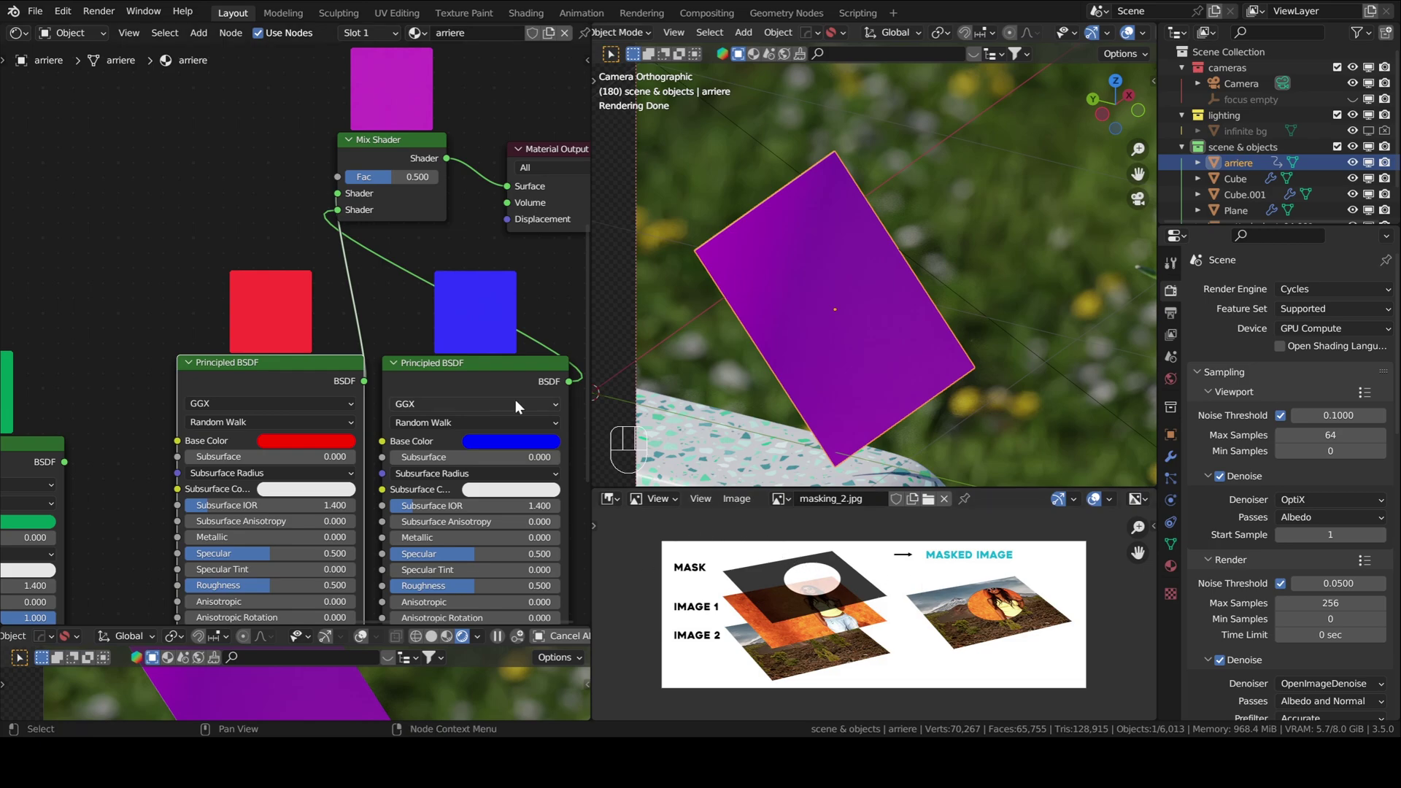
# Delete the blue and red Principled BSDF nodes.
pyautogui.scroll(-3, 434, 354)
pyautogui.click(450, 379)
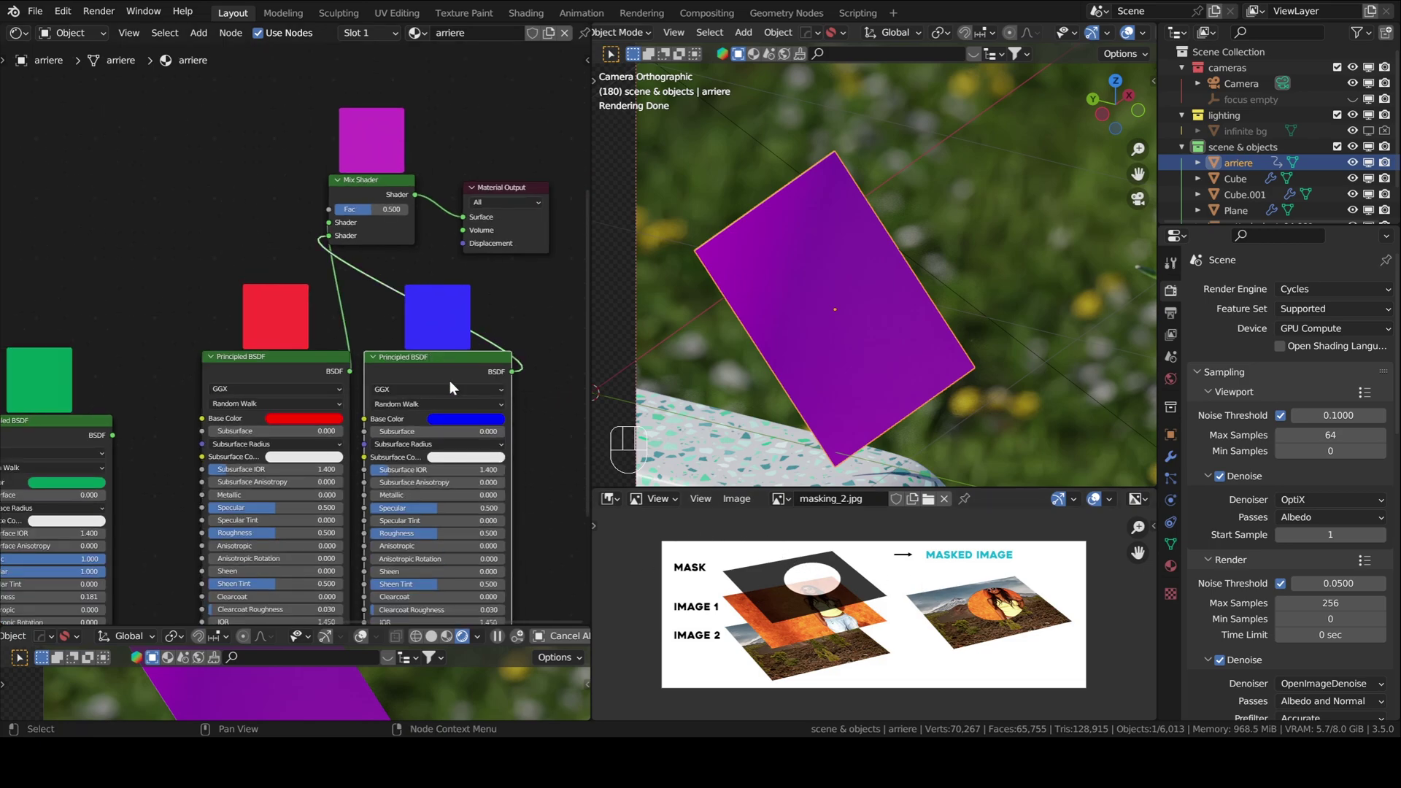
pyautogui.press('Delete')
pyautogui.click(273, 361)
pyautogui.press('Delete')
# Connect the green Principled BSDF to the Mix Shader's first shader input.
pyautogui.moveTo(244, 373); pyautogui.dragTo(307, 458, button='middle')
pyautogui.moveTo(174, 519); pyautogui.dragTo(393, 307)
pyautogui.scroll(-2, 298, 332)
pyautogui.moveTo(242, 283); pyautogui.dragTo(282, 369, button='middle')
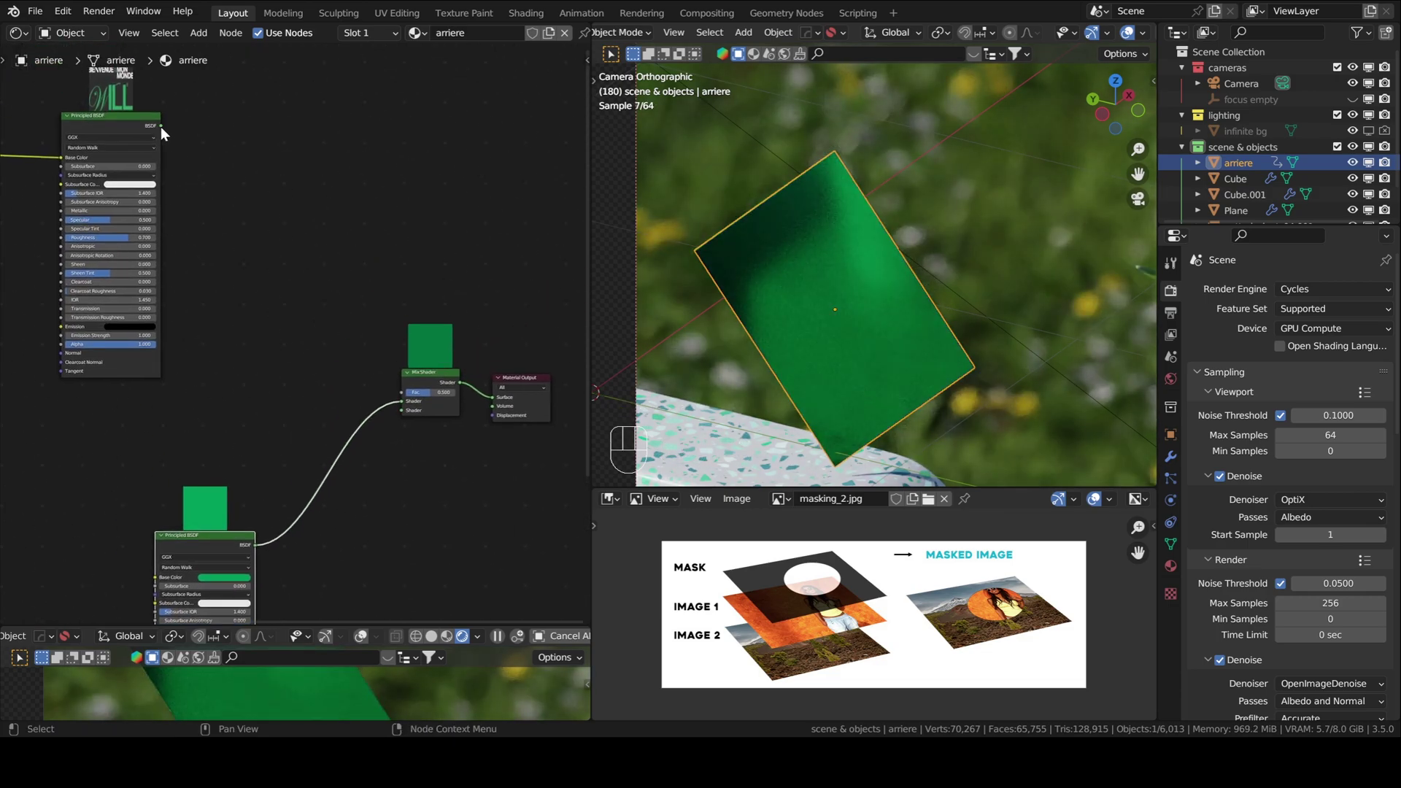
# Connect the upper Principled BSDF to the Mix Shader's second shader input and move the Material Output node closer to the Mix Shader.
pyautogui.moveTo(160, 125); pyautogui.dragTo(402, 409)
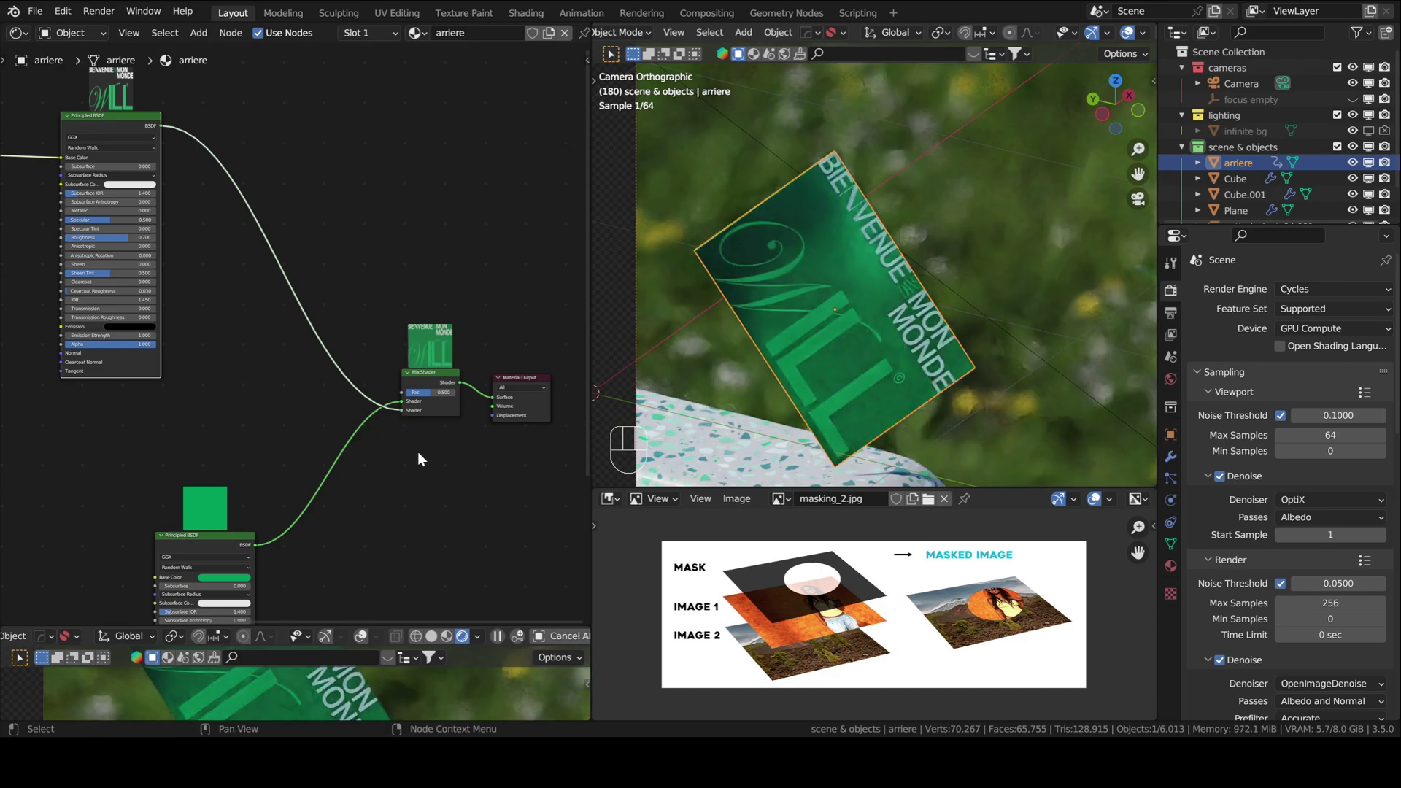
pyautogui.moveTo(418, 452); pyautogui.dragTo(235, 415, button='middle')
pyautogui.scroll(2, 343, 432)
pyautogui.scroll(1, 235, 415)
pyautogui.scroll(1, 278, 442)
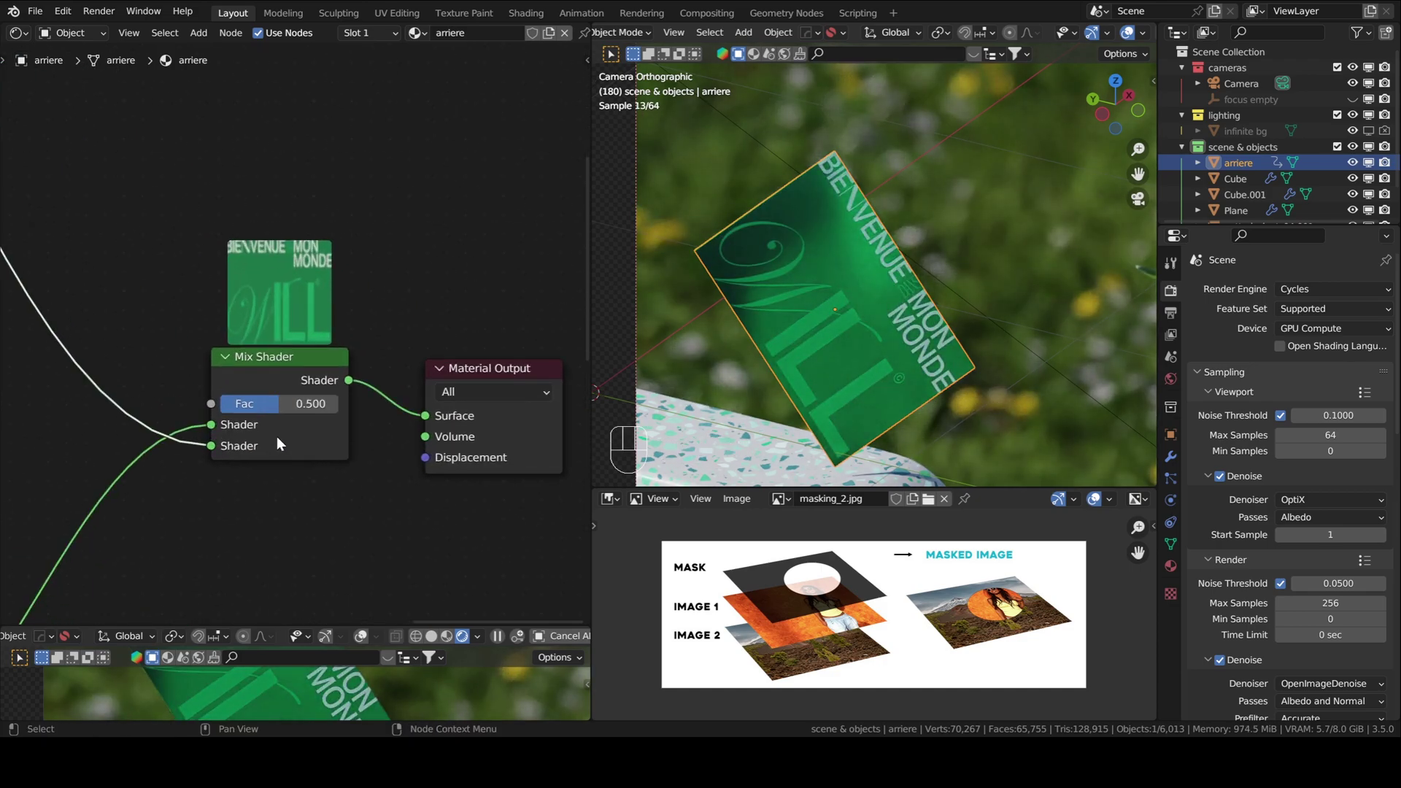
pyautogui.moveTo(497, 371); pyautogui.dragTo(478, 358)
pyautogui.scroll(1, 278, 484)
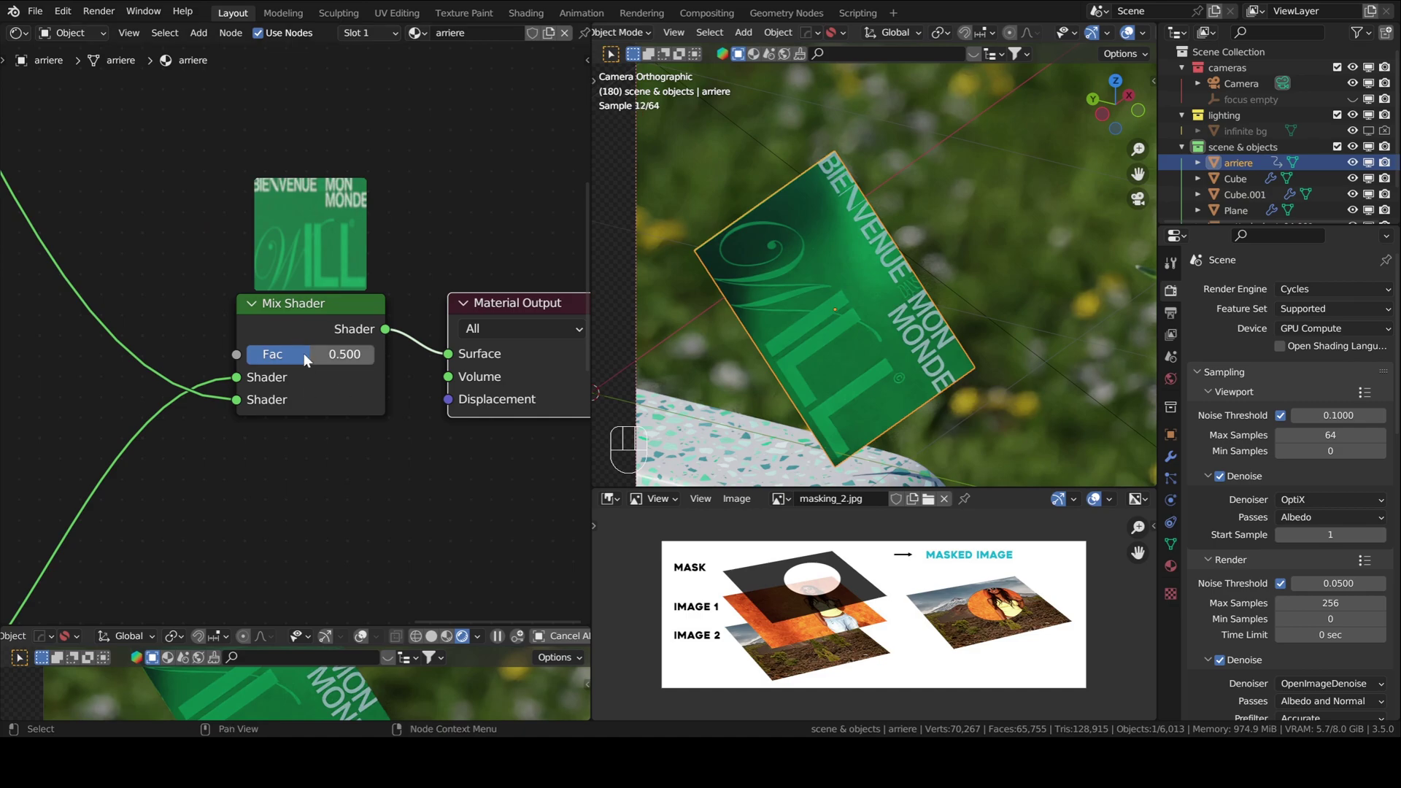
# Set the Mix Shader's factor to 0.
pyautogui.moveTo(304, 354); pyautogui.dragTo(248, 354)
pyautogui.scroll(-1, 279, 479)
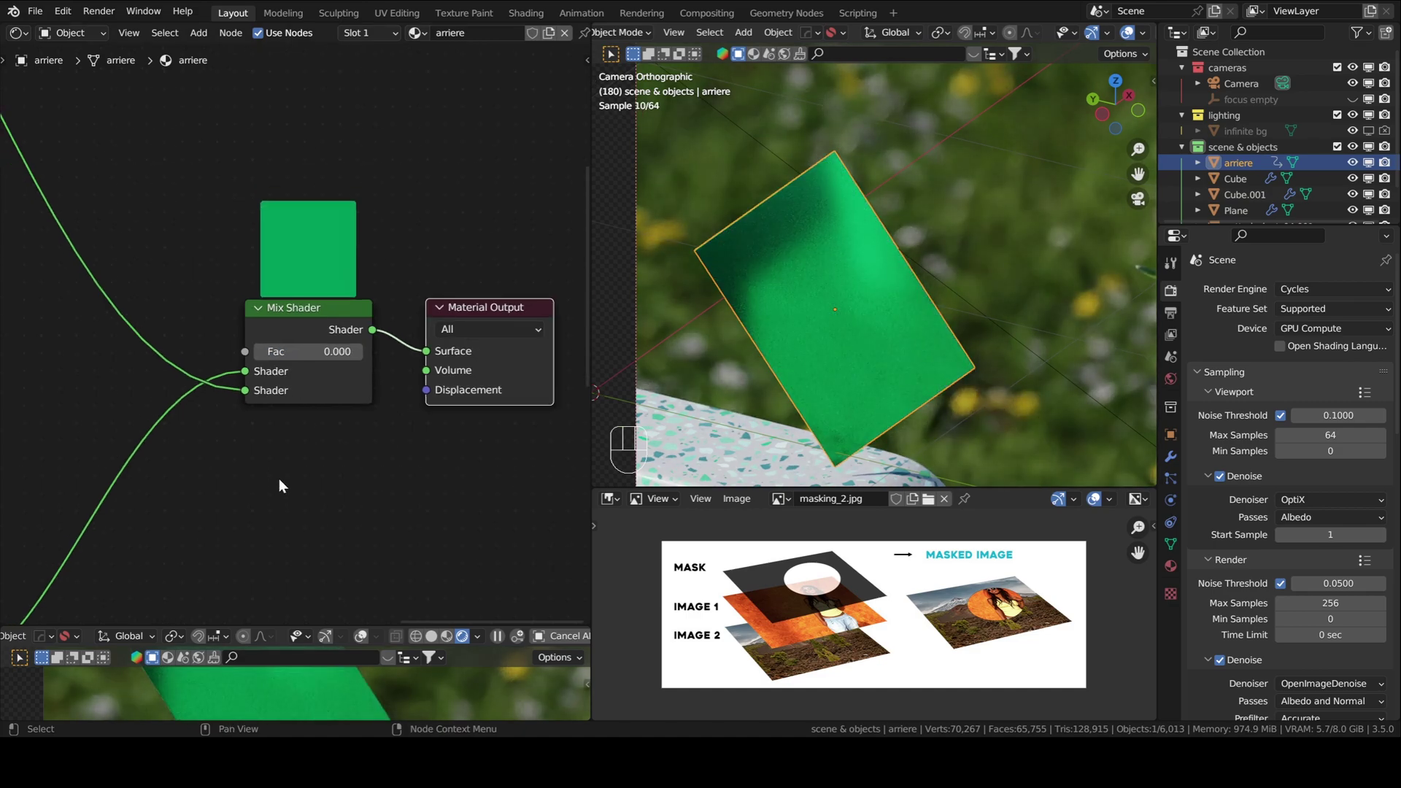
pyautogui.keyDown('shift'); pyautogui.moveTo(298, 454); pyautogui.dragTo(512, 246, button='middle'); pyautogui.keyUp('shift')
pyautogui.scroll(-1, 311, 435)
pyautogui.keyDown('shift'); pyautogui.moveTo(244, 500); pyautogui.dragTo(392, 356, button='middle'); pyautogui.keyUp('shift')
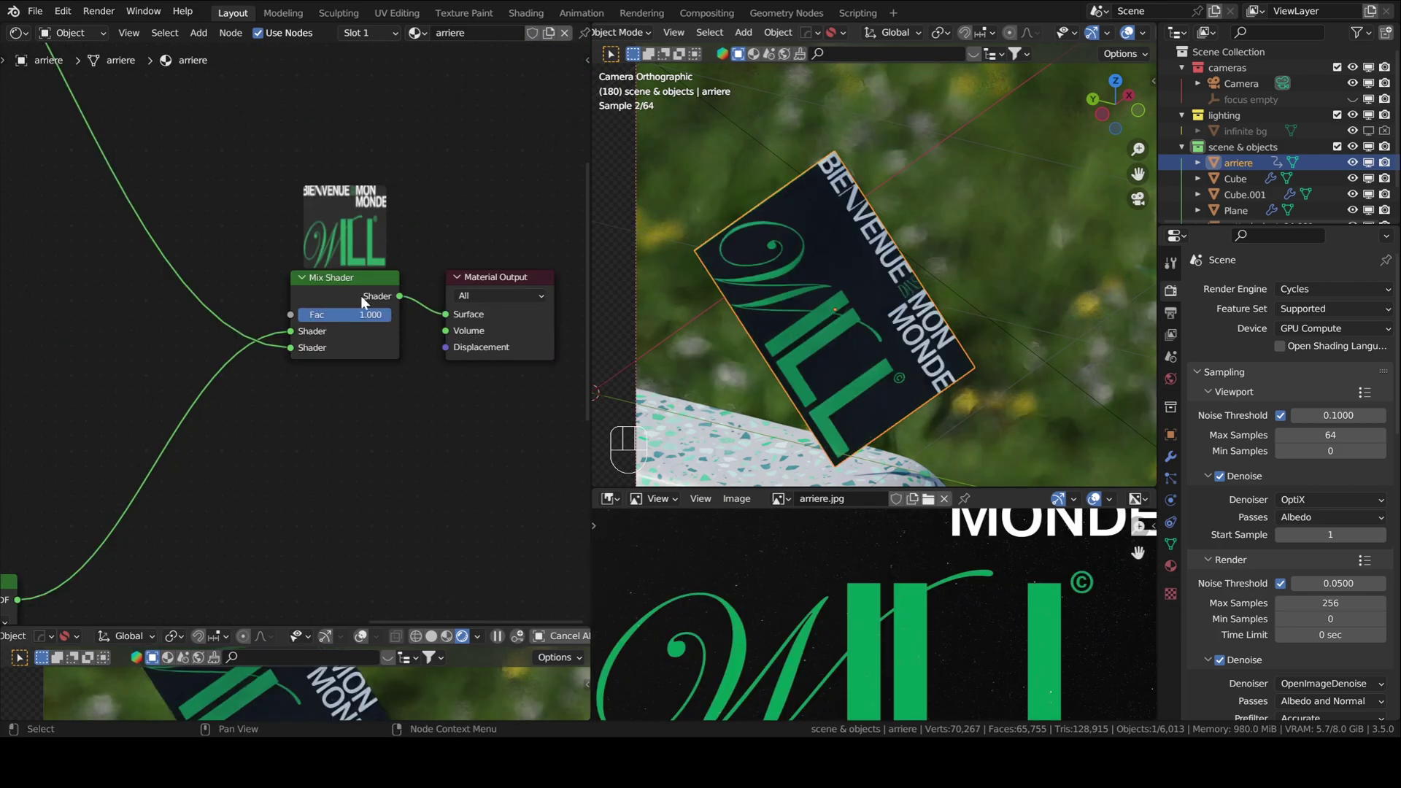
# Set the Mix Shader's factor to 0.5 and inspect the blended shaders up close on the card.
pyautogui.moveTo(172, 175); pyautogui.dragTo(469, 390, button='middle')
pyautogui.scroll(-2, 321, 329)
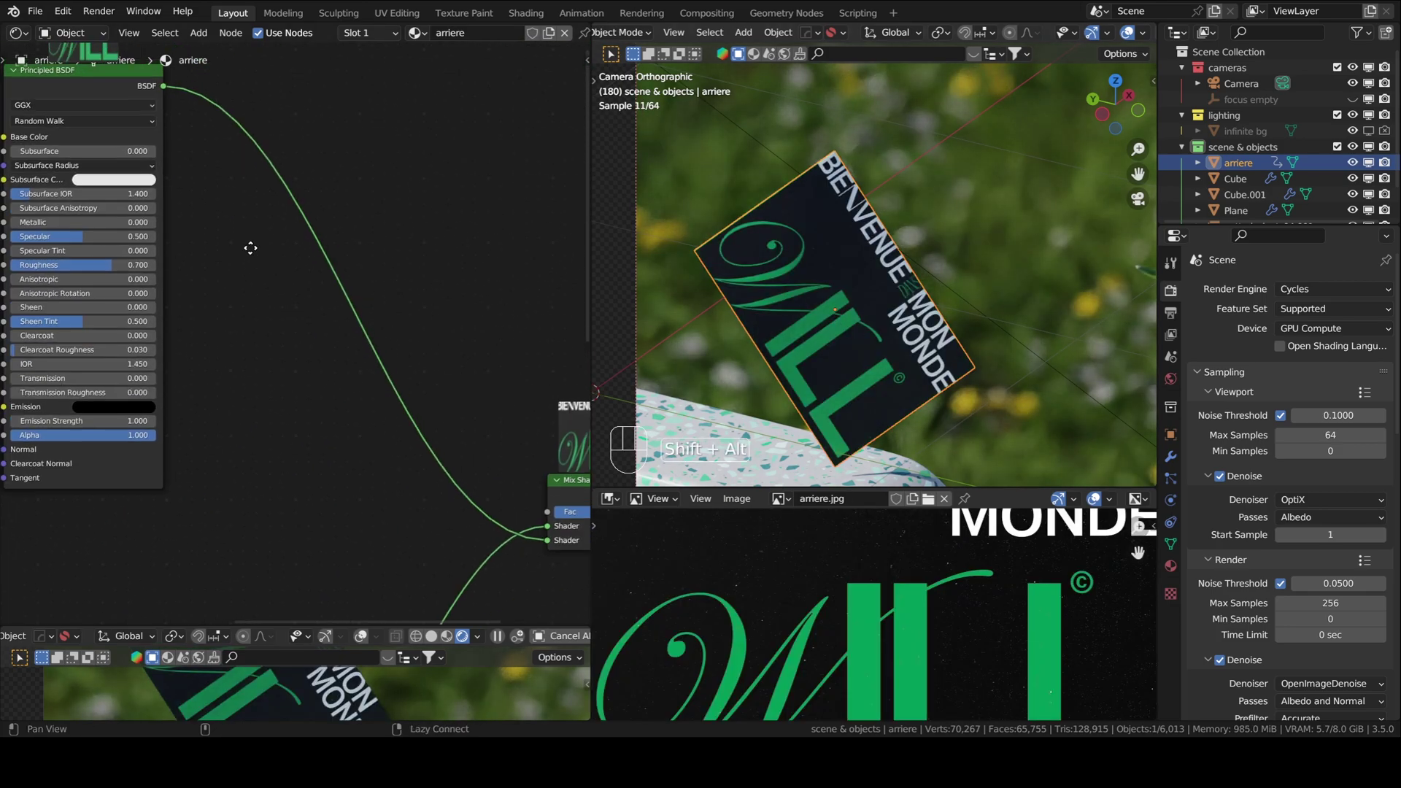
pyautogui.moveTo(251, 247); pyautogui.dragTo(457, 341, button='middle')
pyautogui.moveTo(114, 211); pyautogui.dragTo(150, 199)
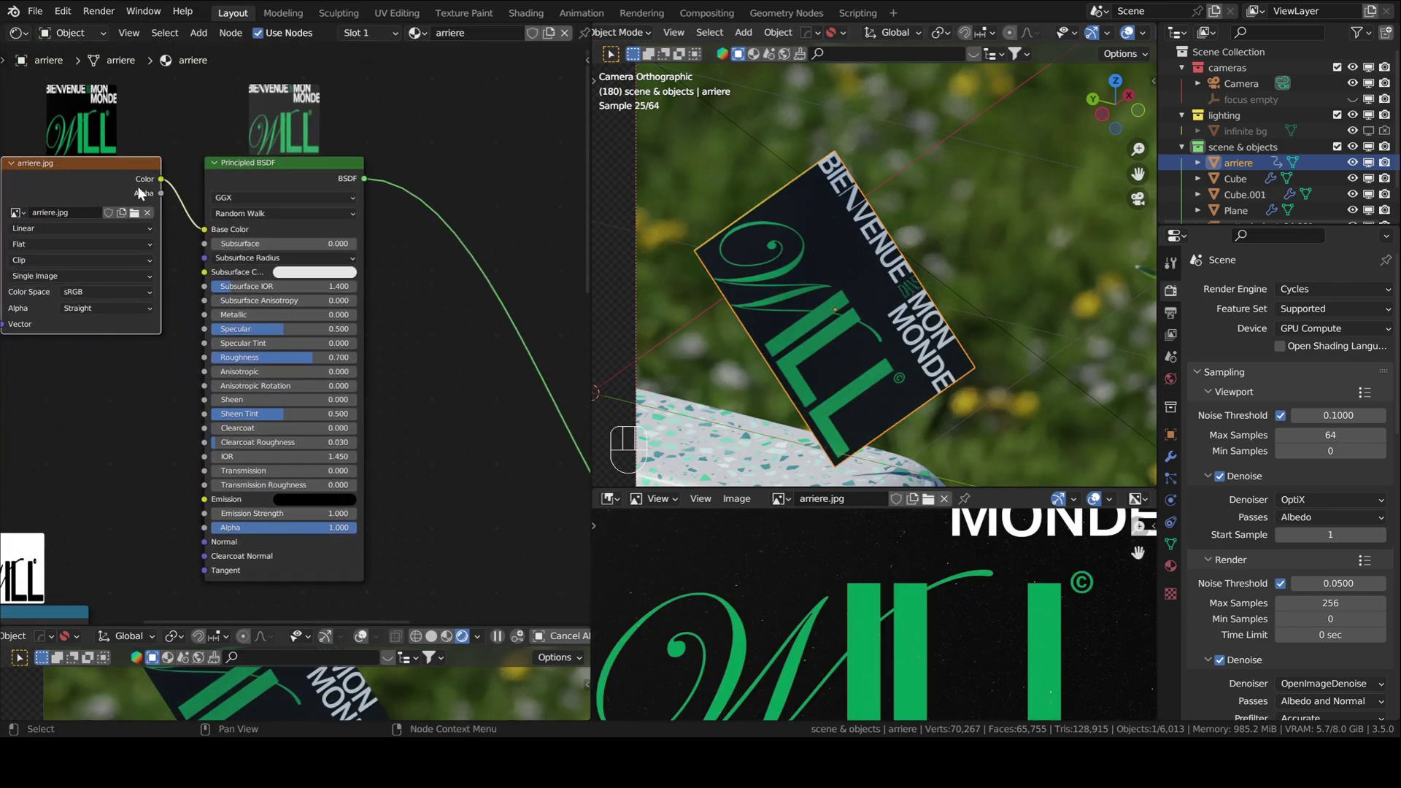
pyautogui.moveTo(403, 359); pyautogui.dragTo(210, 291, button='middle')
pyautogui.scroll(4, 210, 291)
pyautogui.click(321, 334)
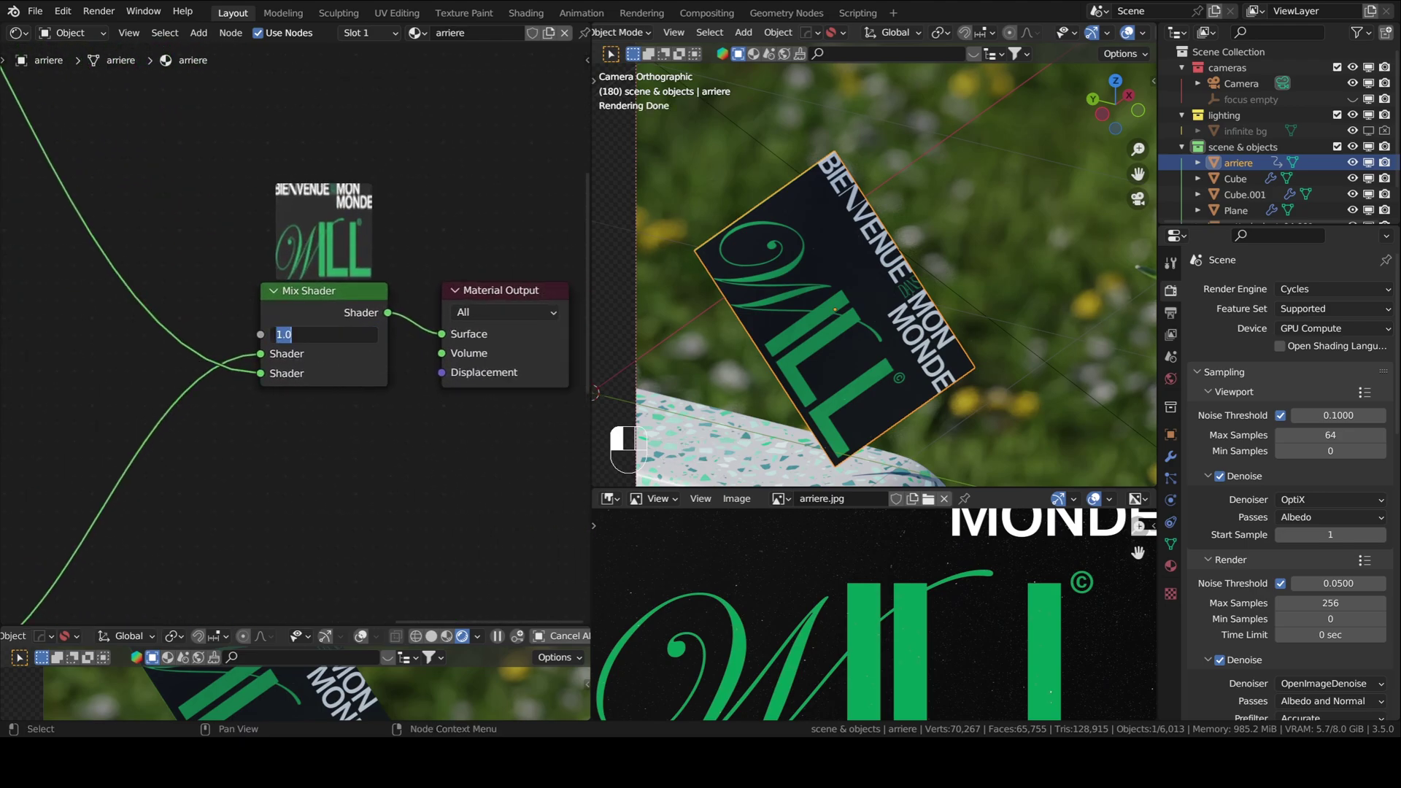
pyautogui.write('0.5')
pyautogui.press('KP_Enter')
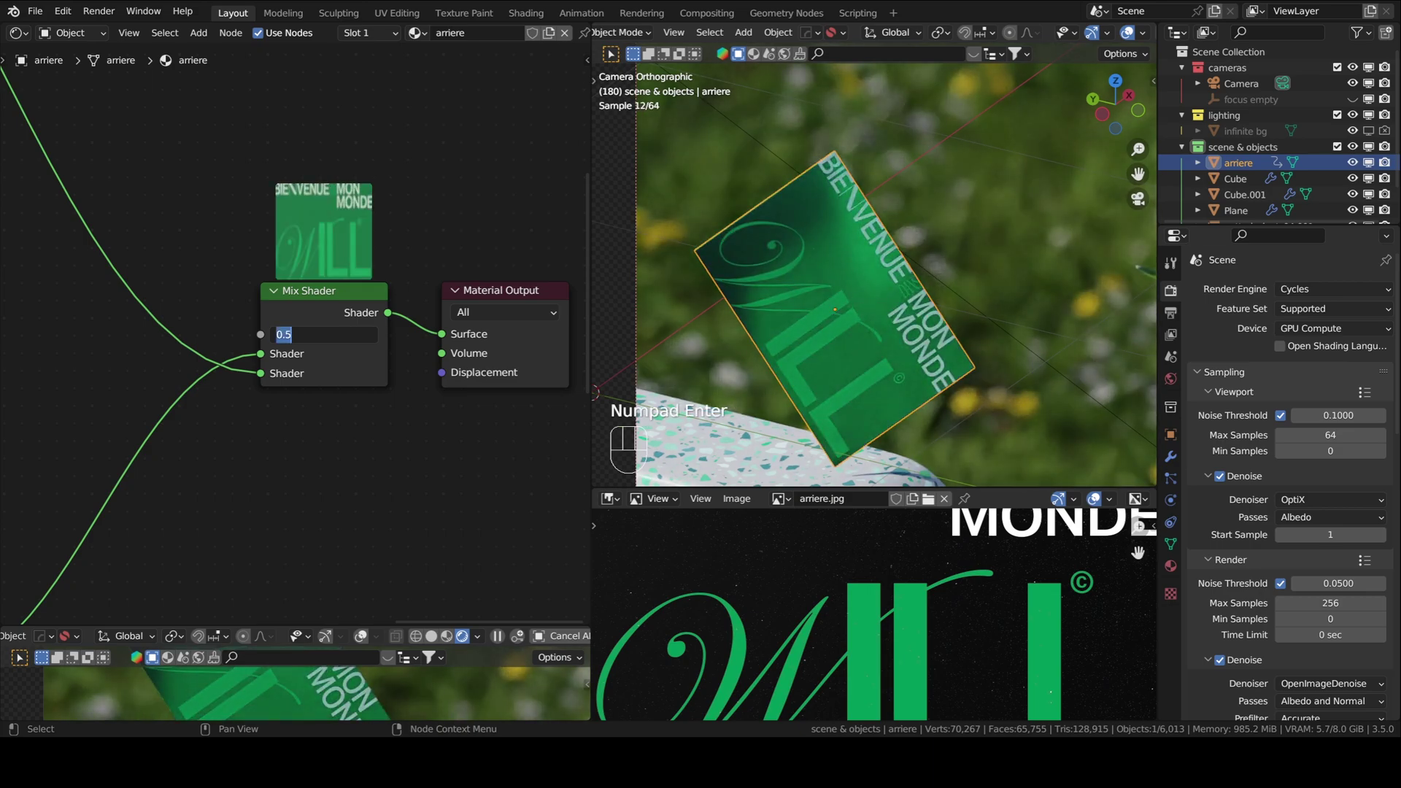
pyautogui.scroll(2, 836, 291)
pyautogui.keyDown('alt'); pyautogui.keyDown('shift'); pyautogui.moveTo(857, 255); pyautogui.dragTo(867, 277, button='middle'); pyautogui.keyUp('shift'); pyautogui.keyUp('alt')
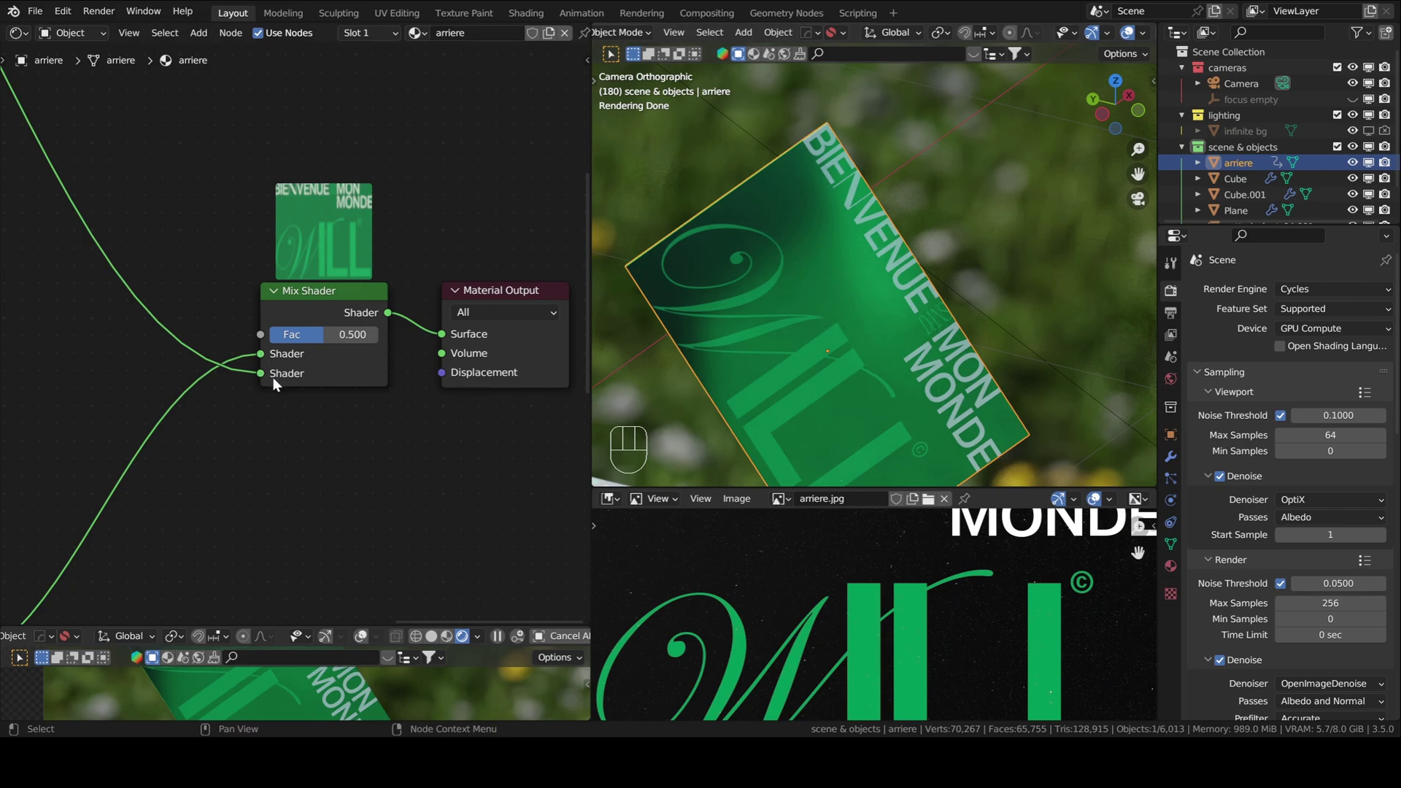
# Connect the ColorRamp's Color output to the Mix Shader's factor input so the mask drives the blend.
pyautogui.keyDown('alt'); pyautogui.keyDown('shift'); pyautogui.moveTo(358, 418); pyautogui.dragTo(416, 422, button='middle'); pyautogui.keyUp('shift'); pyautogui.keyUp('alt')
pyautogui.scroll(-3, 333, 408)
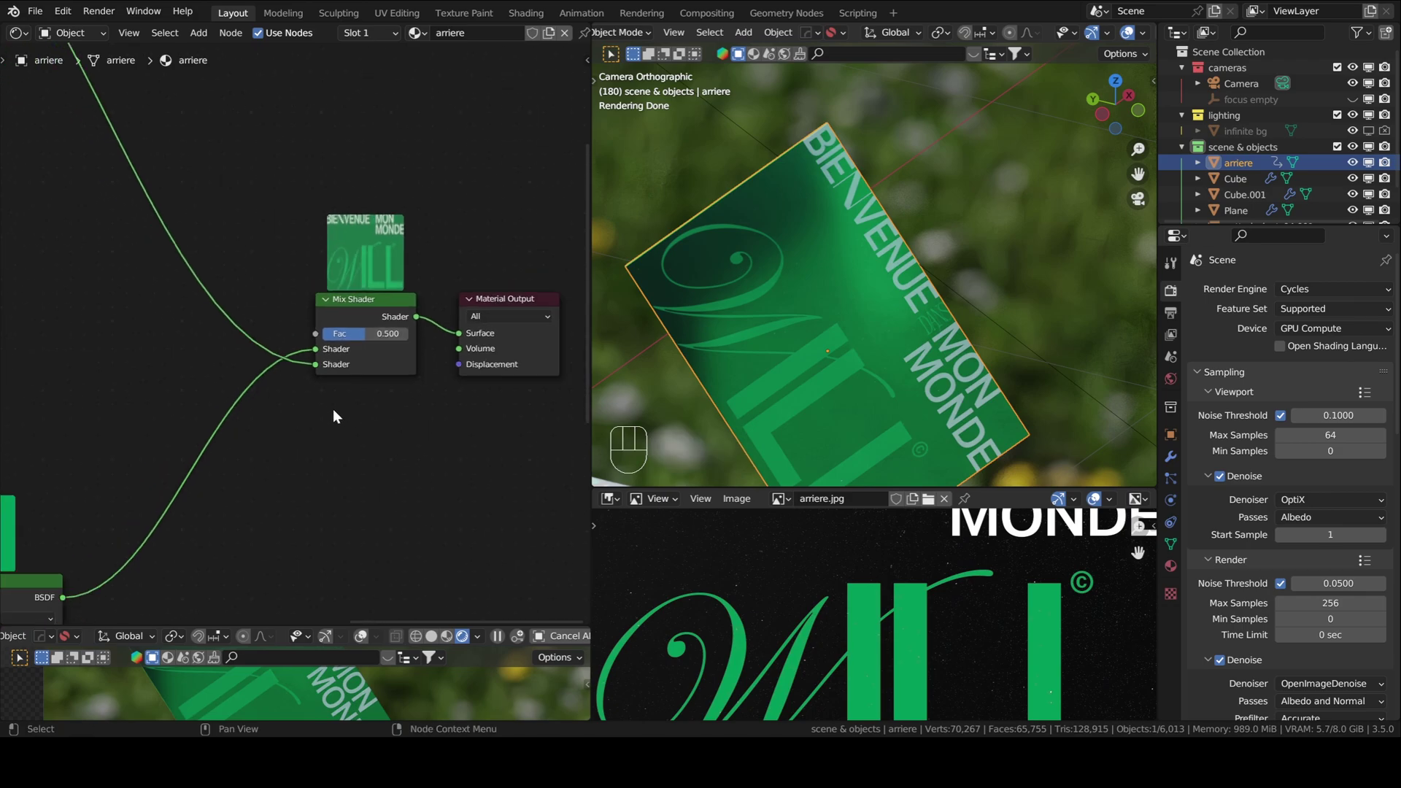
pyautogui.hotkey('shift', 'alt')
pyautogui.keyDown('alt'); pyautogui.keyDown('shift'); pyautogui.moveTo(301, 403); pyautogui.dragTo(429, 371); pyautogui.keyUp('shift'); pyautogui.keyUp('alt')
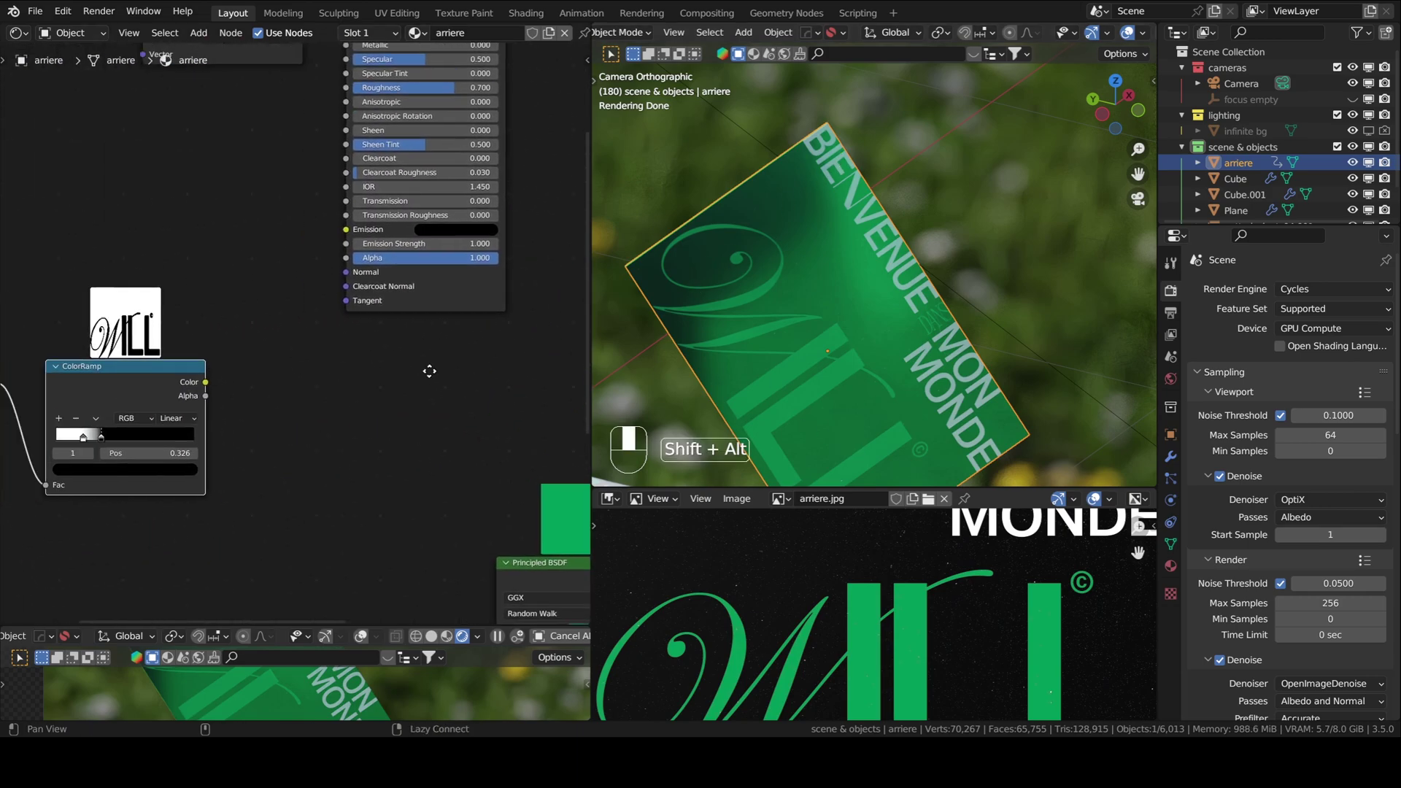
pyautogui.keyDown('alt'); pyautogui.keyDown('shift'); pyautogui.moveTo(430, 371); pyautogui.dragTo(459, 366, button='middle'); pyautogui.keyUp('shift'); pyautogui.keyUp('alt')
pyautogui.keyDown('alt'); pyautogui.keyDown('shift'); pyautogui.moveTo(299, 405); pyautogui.dragTo(432, 350, button='middle'); pyautogui.keyUp('shift'); pyautogui.keyUp('alt')
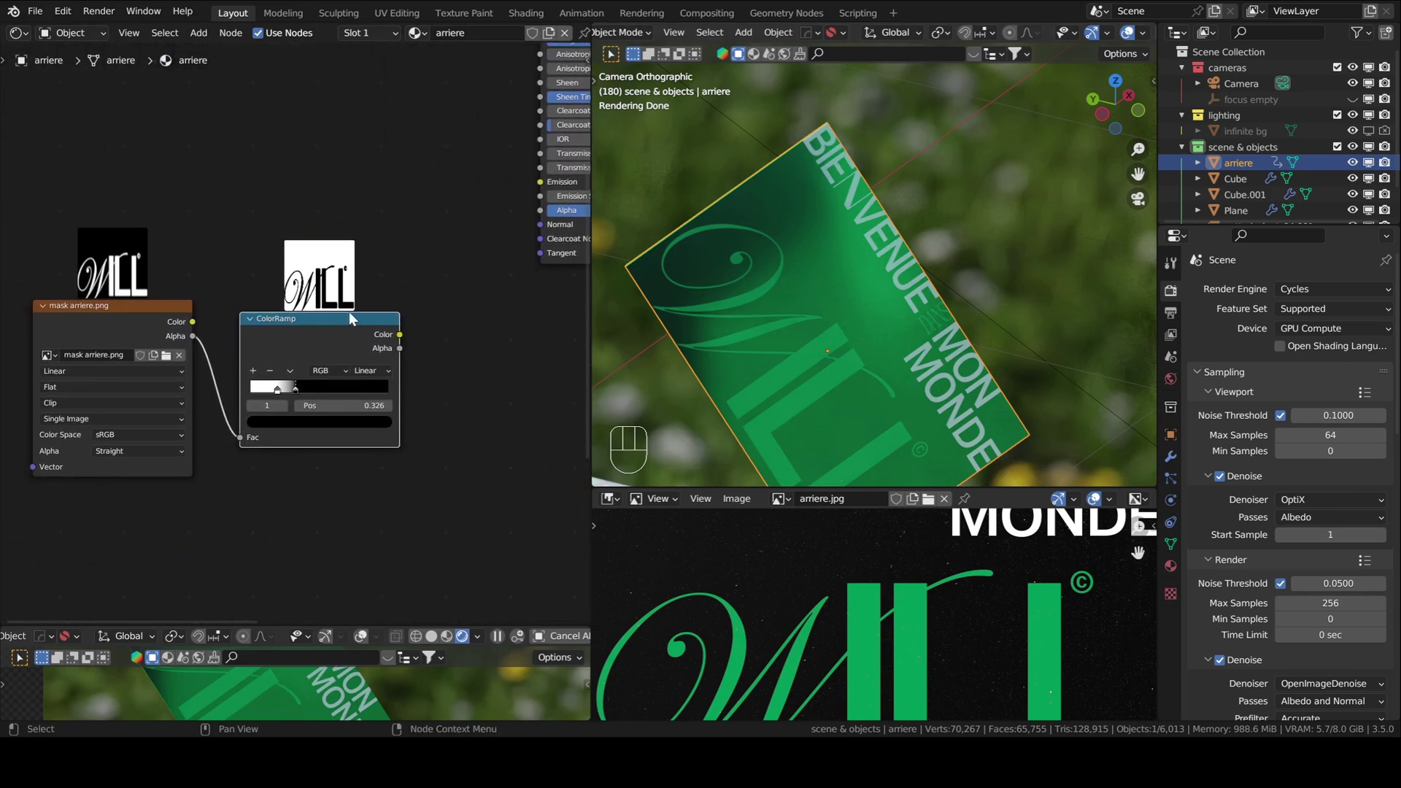
pyautogui.scroll(2, 346, 311)
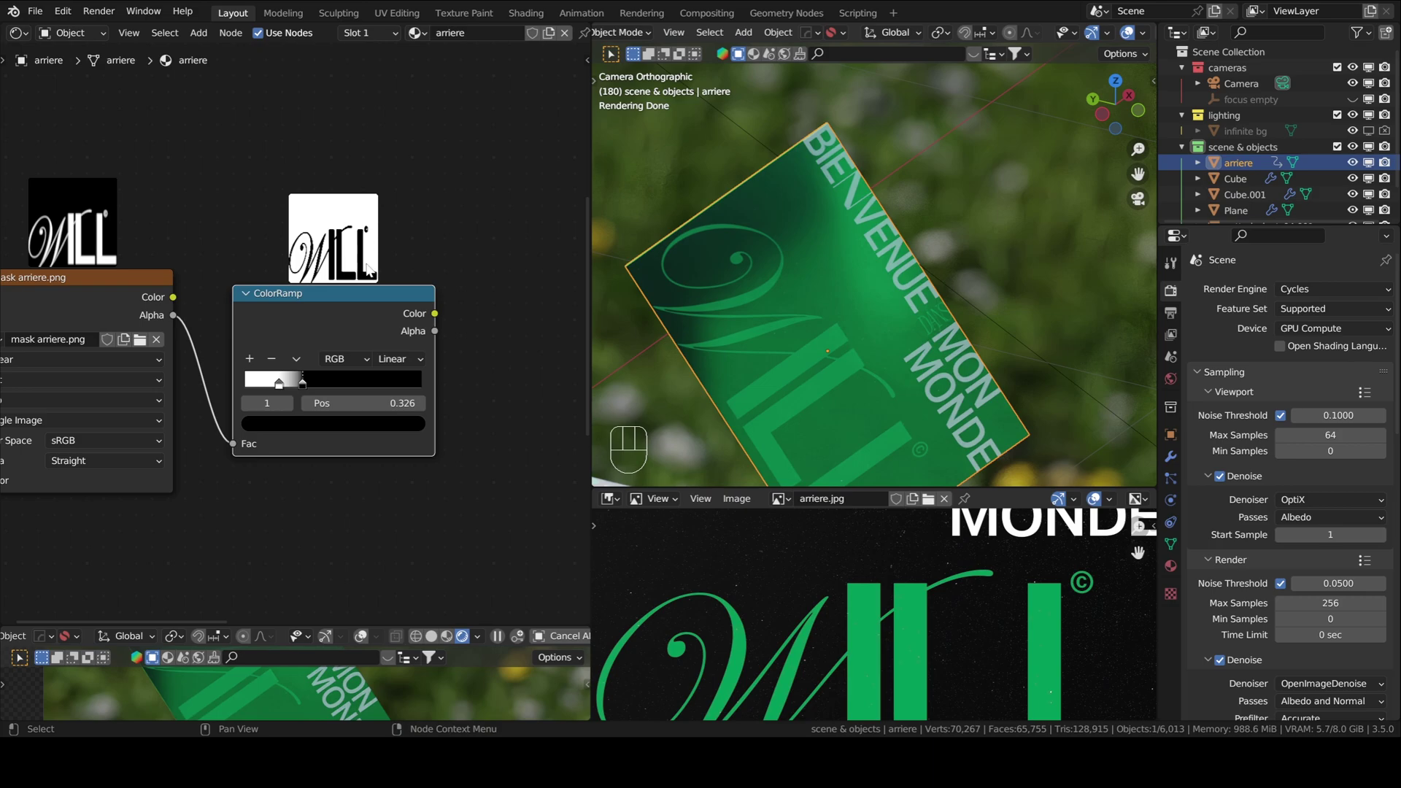
pyautogui.scroll(-4, 436, 337)
pyautogui.moveTo(475, 322); pyautogui.dragTo(166, 432, button='middle')
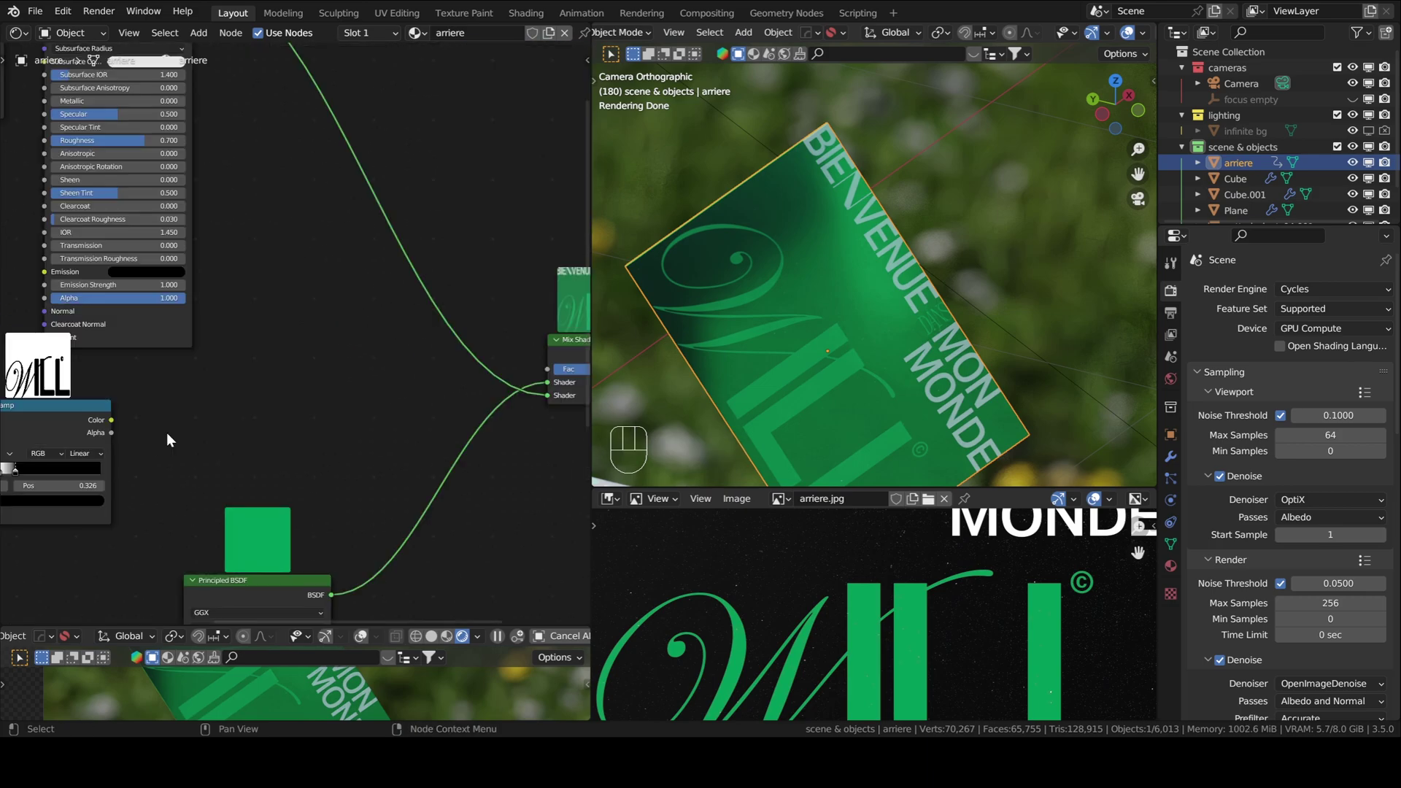
pyautogui.moveTo(112, 420); pyautogui.dragTo(547, 369)
pyautogui.scroll(-2, 933, 392)
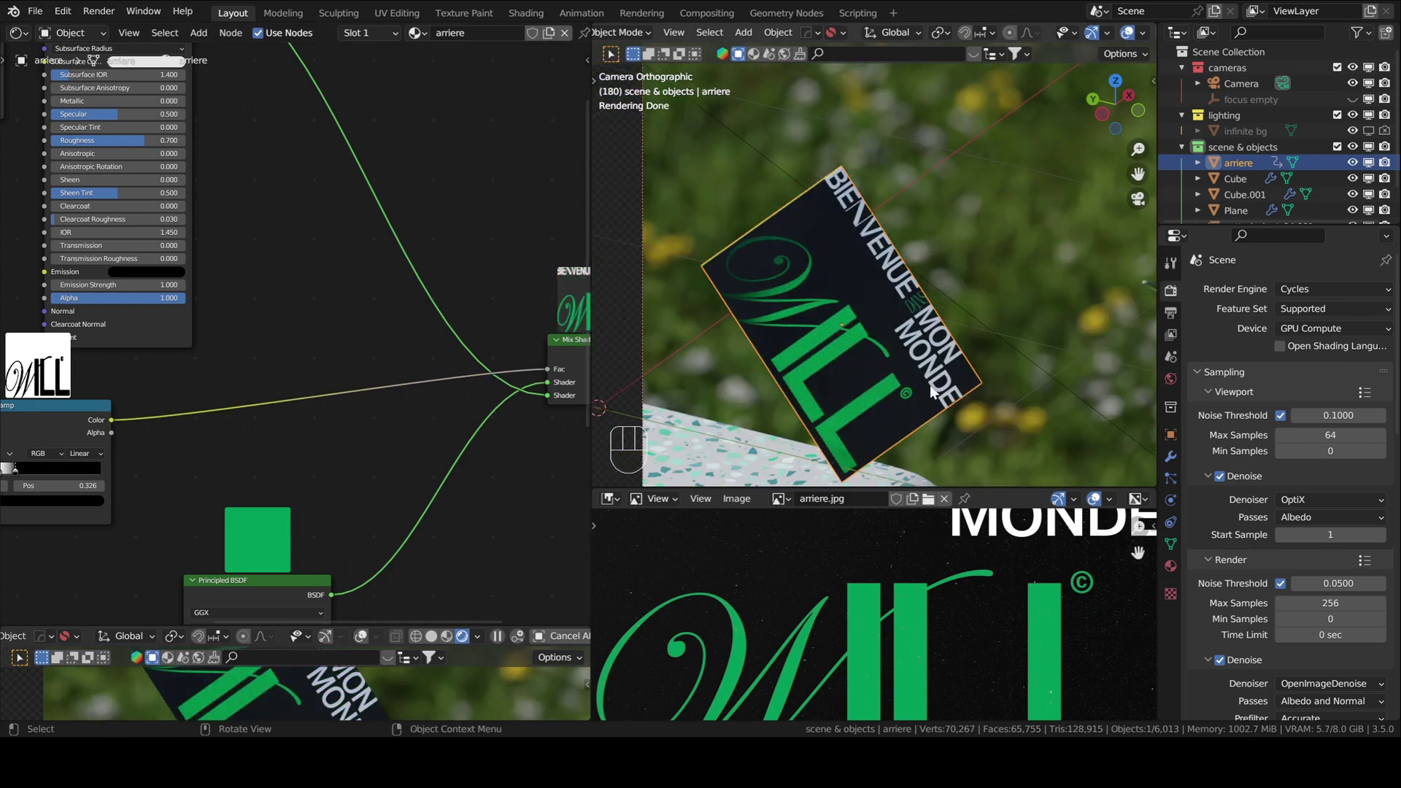
# Switch the Image Editor area to the Timeline and go to frame 161.
pyautogui.click(611, 499)
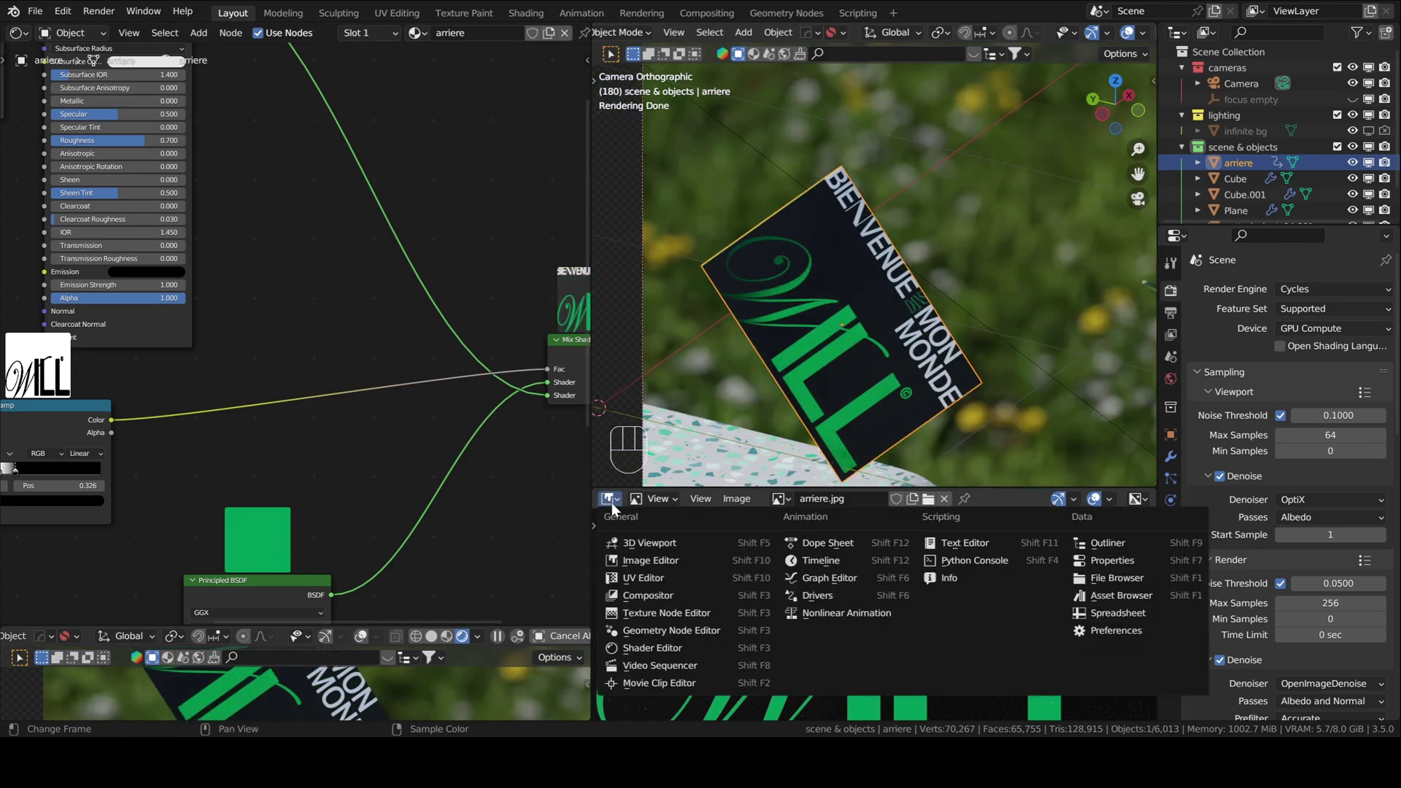
pyautogui.click(814, 561)
pyautogui.moveTo(1072, 523); pyautogui.dragTo(1036, 520)
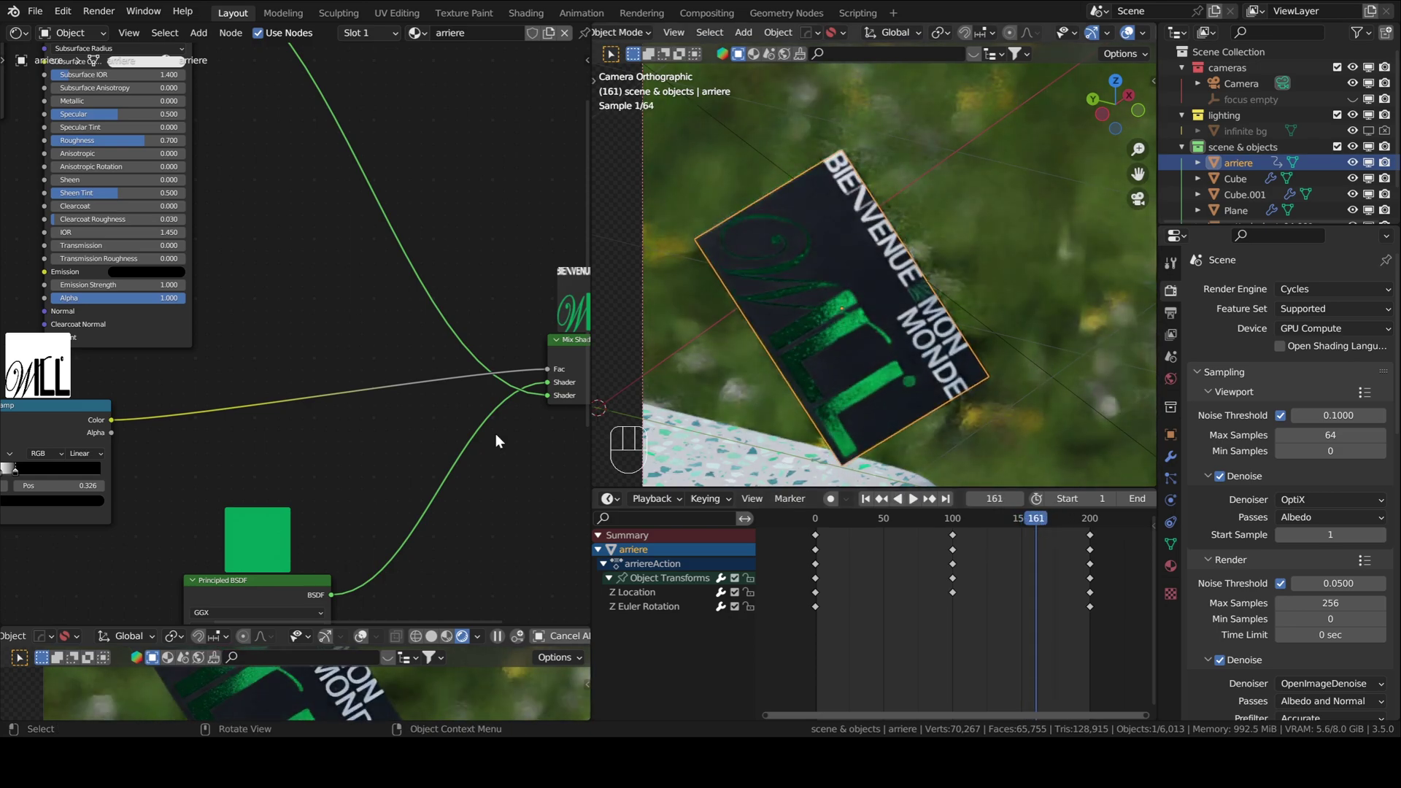
# Shift the black stop of the mask's ColorRamp to position 0.311.
pyautogui.press('Home')
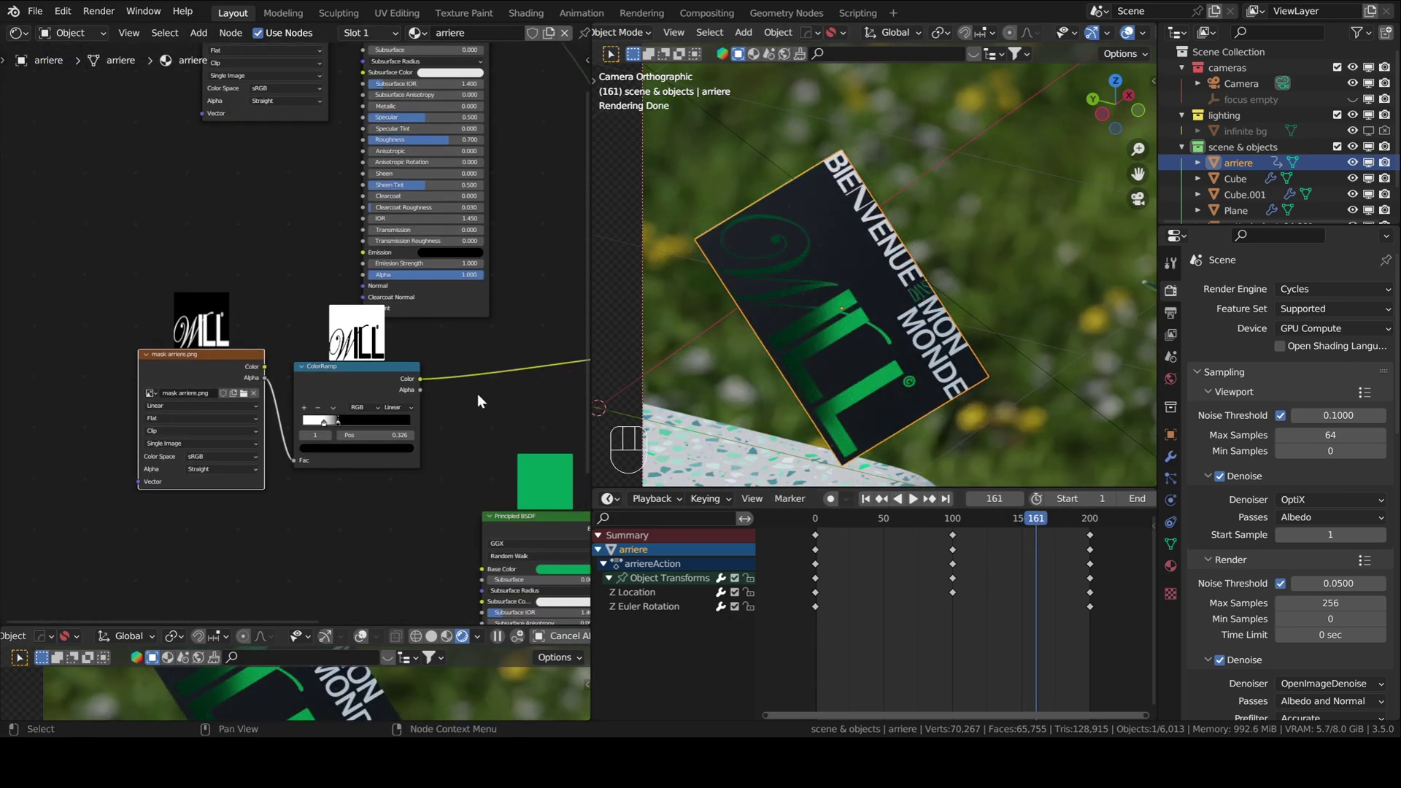
pyautogui.scroll(2, 187, 367)
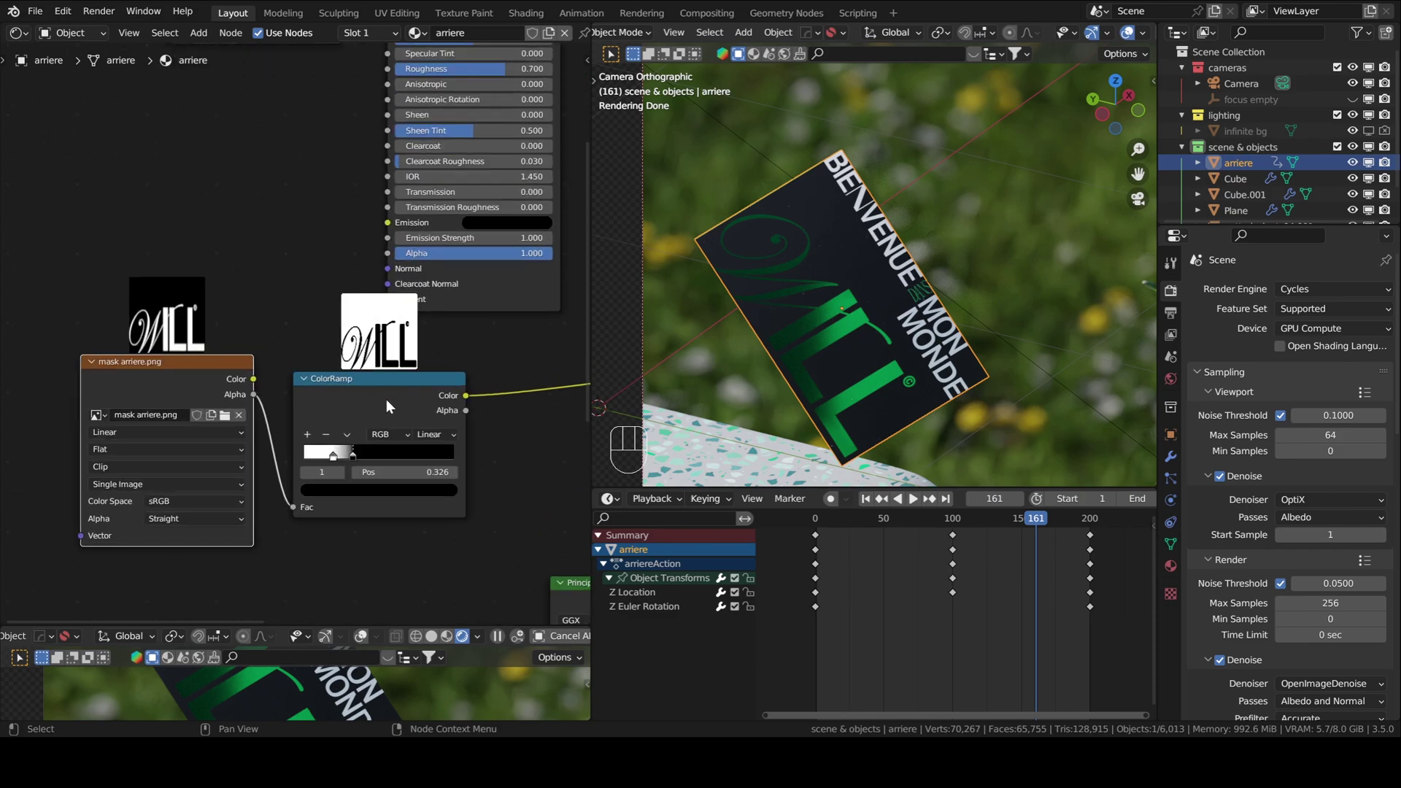
pyautogui.scroll(4, 442, 431)
pyautogui.keyDown('alt'); pyautogui.keyDown('shift'); pyautogui.moveTo(444, 440); pyautogui.dragTo(371, 380, button='middle'); pyautogui.keyUp('shift'); pyautogui.keyUp('alt')
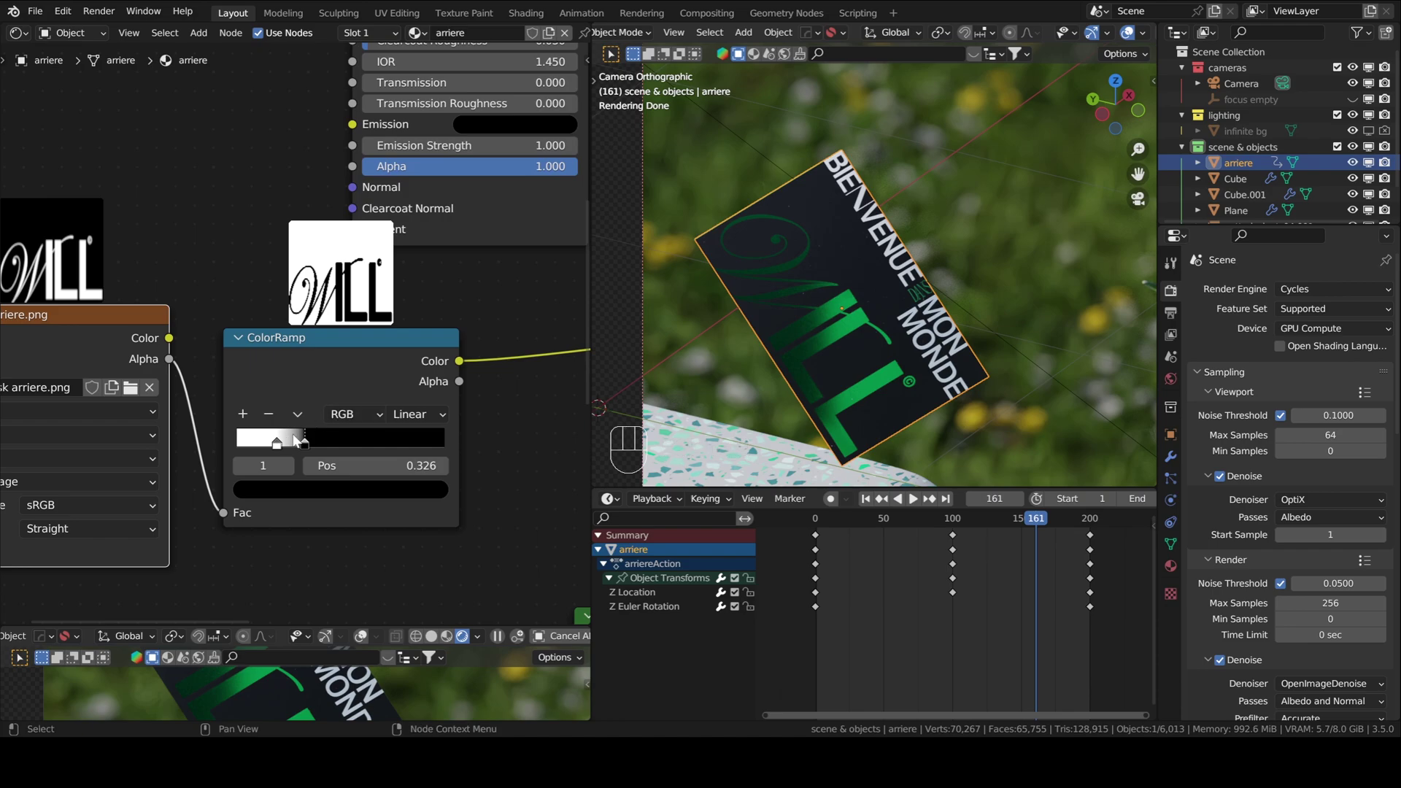
pyautogui.scroll(3, 370, 281)
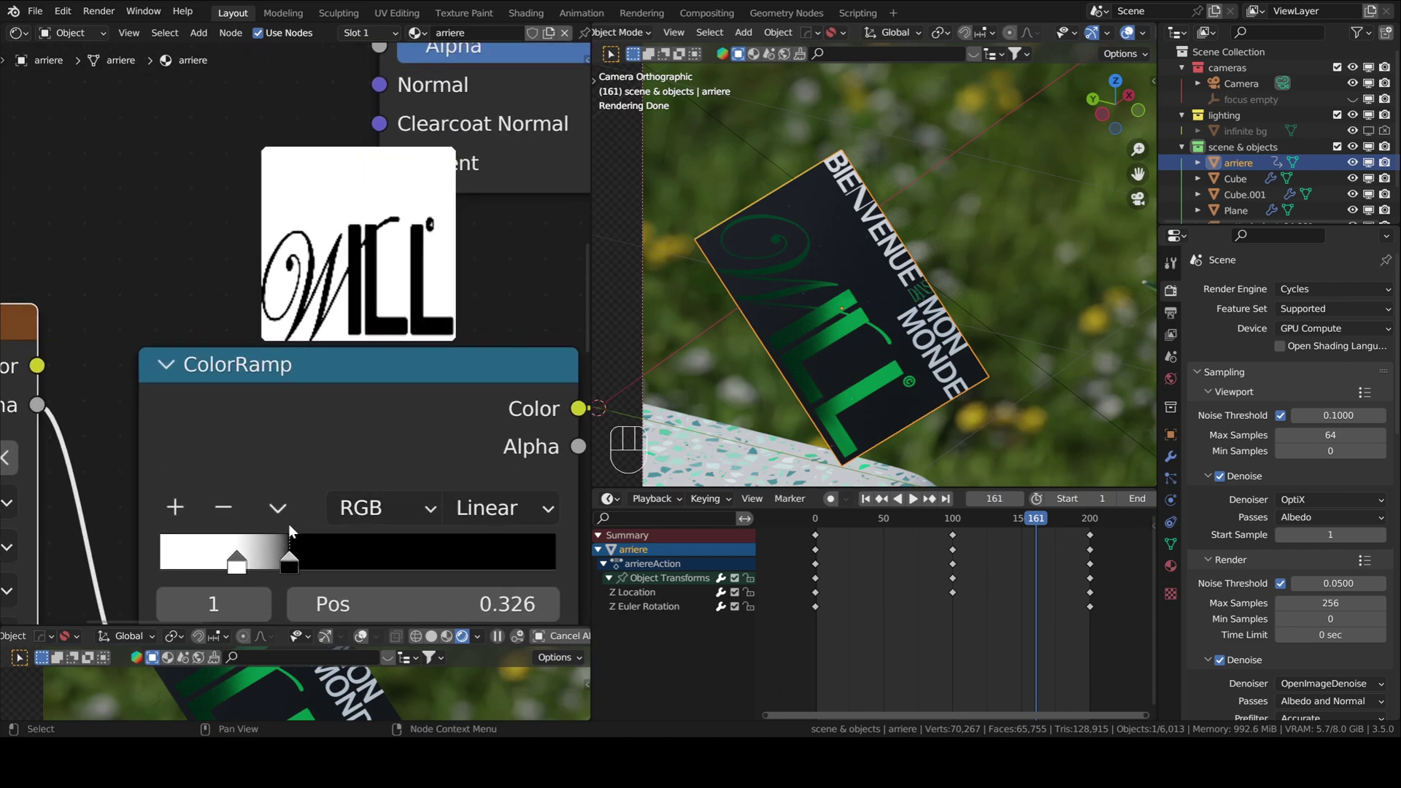
pyautogui.moveTo(296, 567)
pyautogui.mouseDown()
pyautogui.moveTo(463, 558)
pyautogui.moveTo(291, 563)
pyautogui.mouseUp()
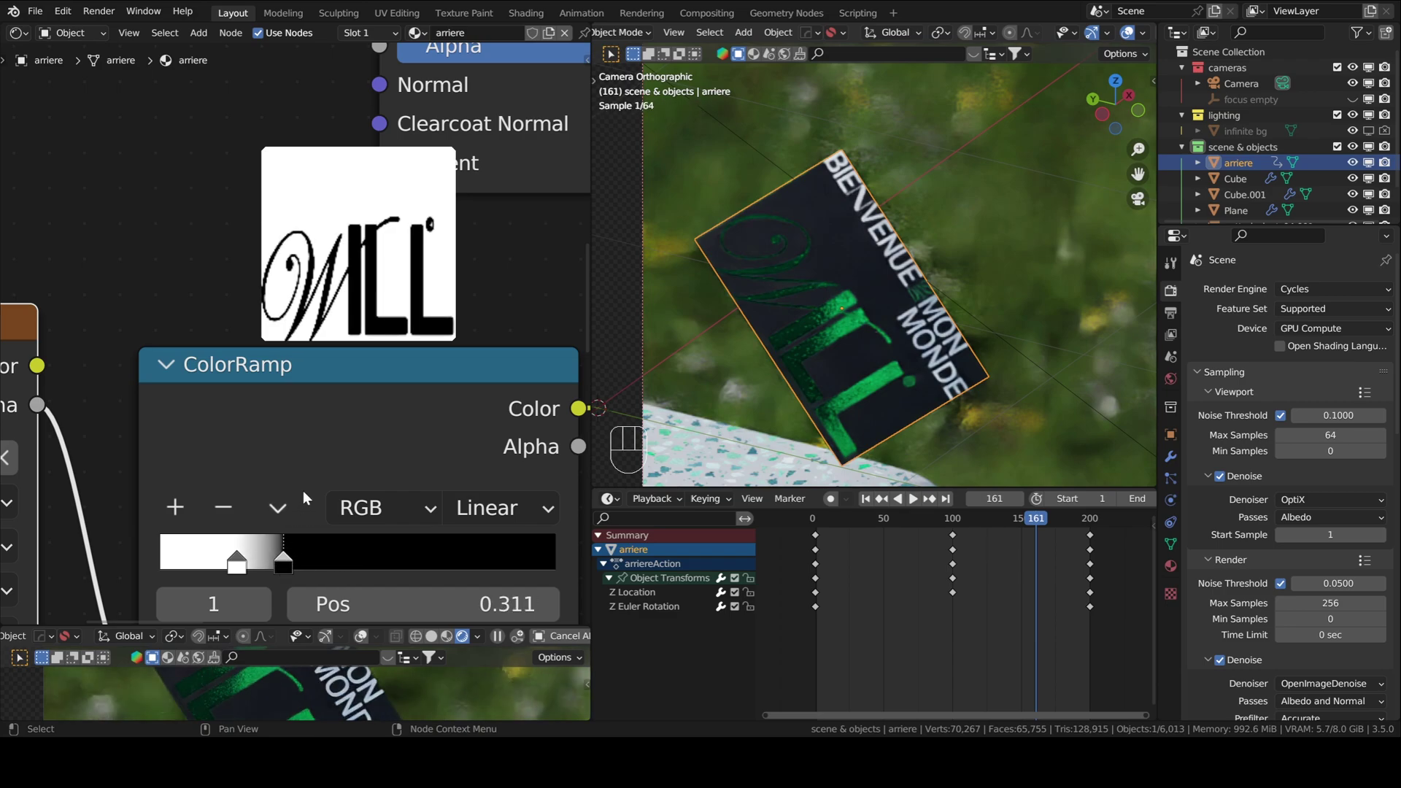
pyautogui.scroll(-2, 304, 410)
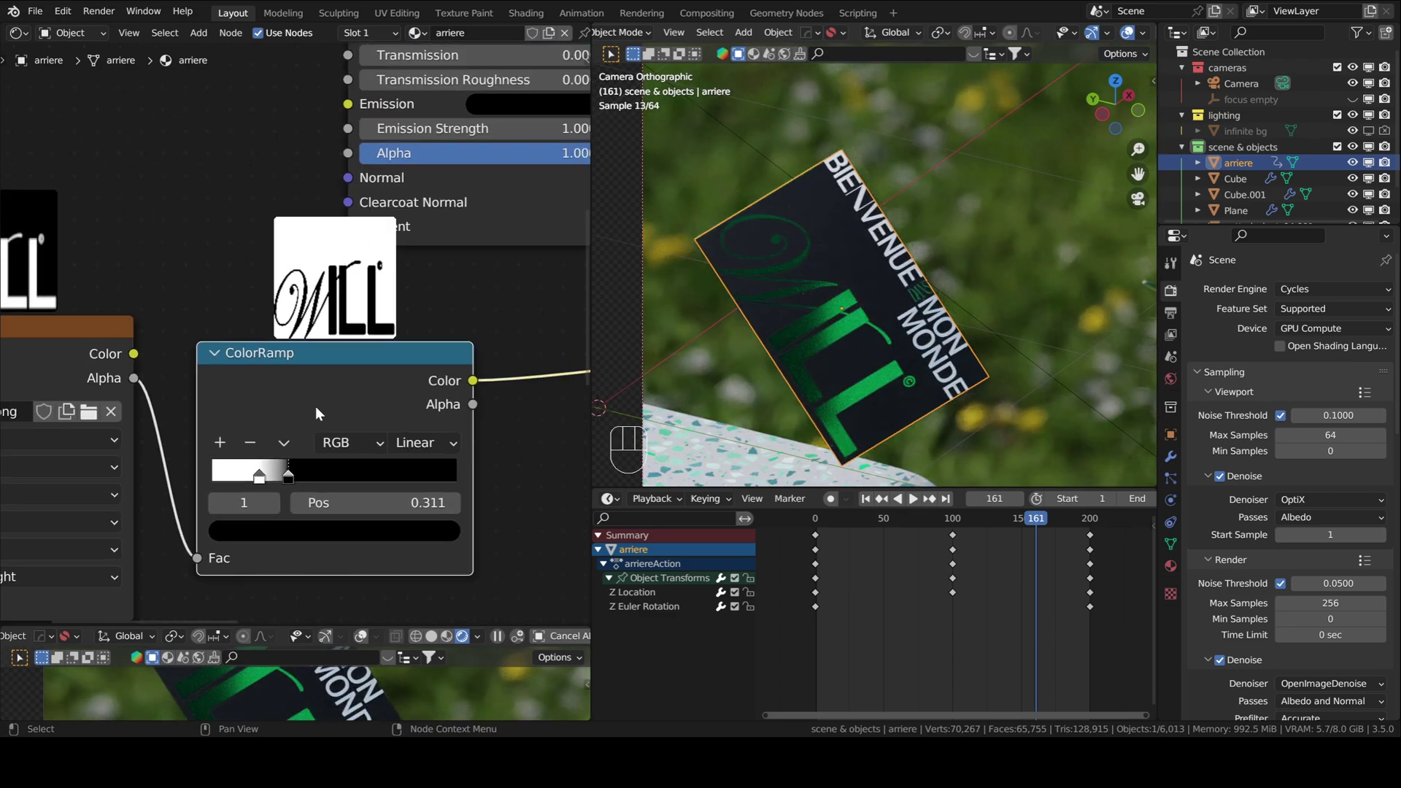
# Mute the ColorRamp node between the mask image and the Mix Shader.
pyautogui.press('m')
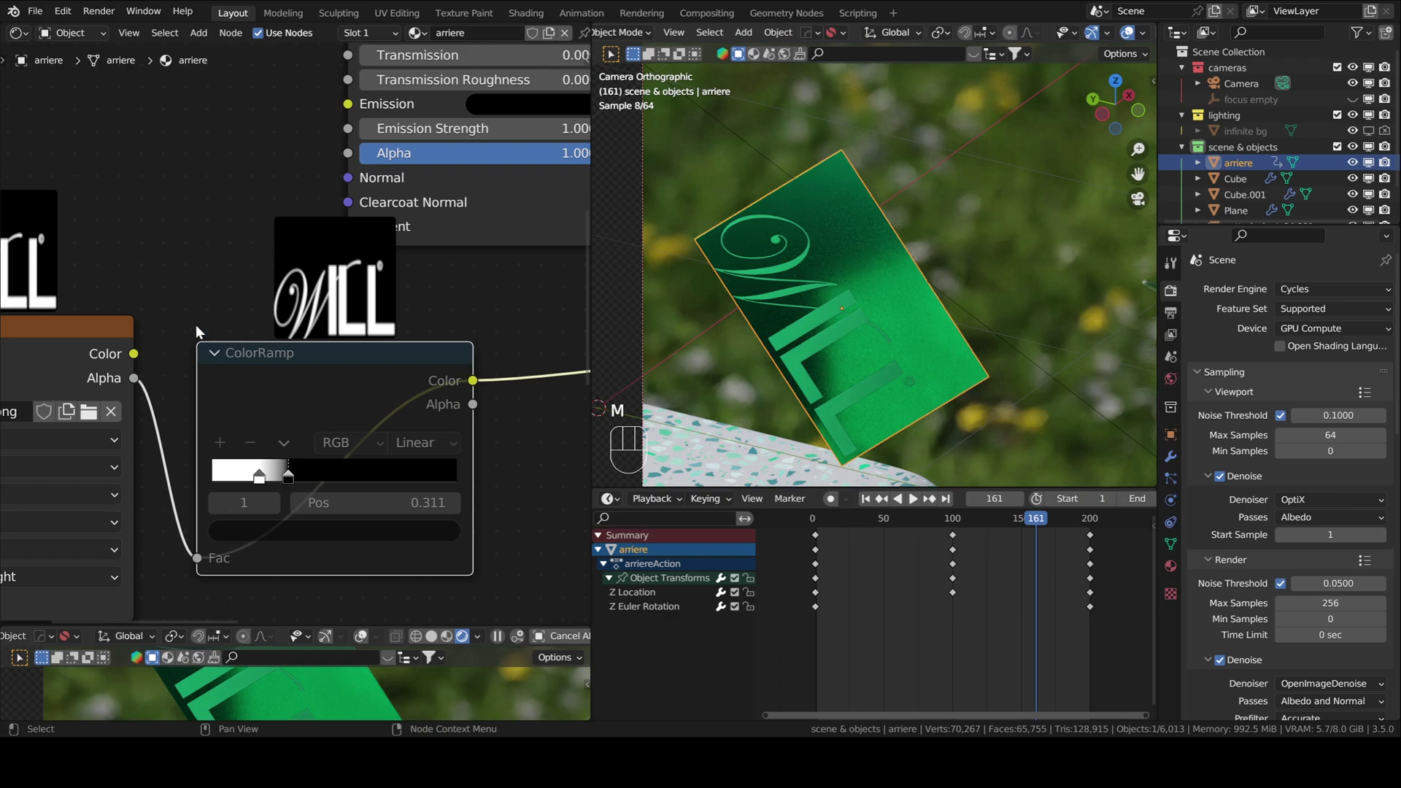
pyautogui.moveTo(155, 297); pyautogui.dragTo(282, 273, button='middle')
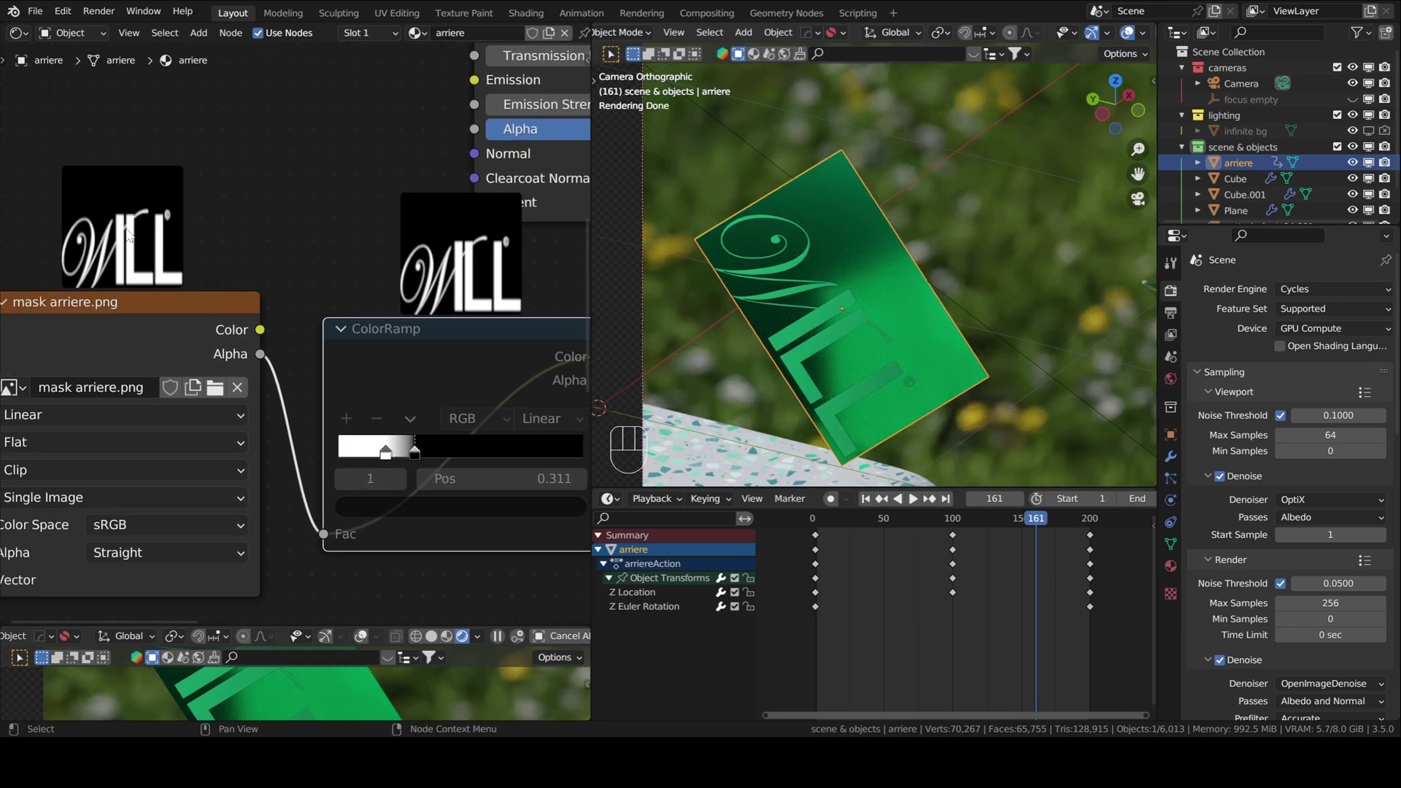
pyautogui.moveTo(344, 293); pyautogui.dragTo(262, 276, button='middle')
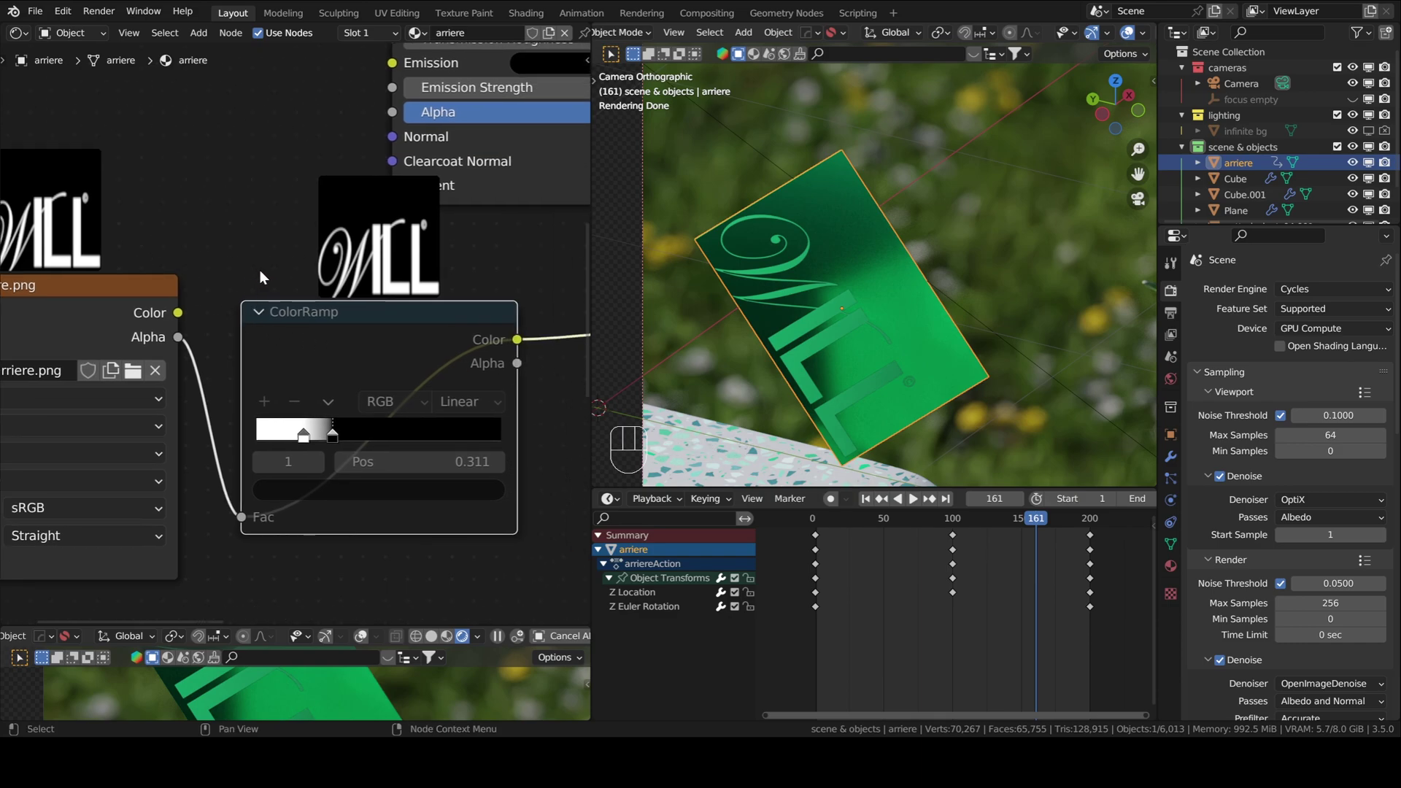
# Swap the two shader inputs of the Mix Shader.
pyautogui.scroll(-5, 260, 270)
pyautogui.moveTo(409, 336); pyautogui.dragTo(194, 364, button='middle')
pyautogui.moveTo(409, 360); pyautogui.dragTo(234, 371, button='middle')
pyautogui.moveTo(408, 339); pyautogui.dragTo(375, 360, button='middle')
pyautogui.click(459, 347)
pyautogui.moveTo(569, 389); pyautogui.dragTo(347, 416, button='middle')
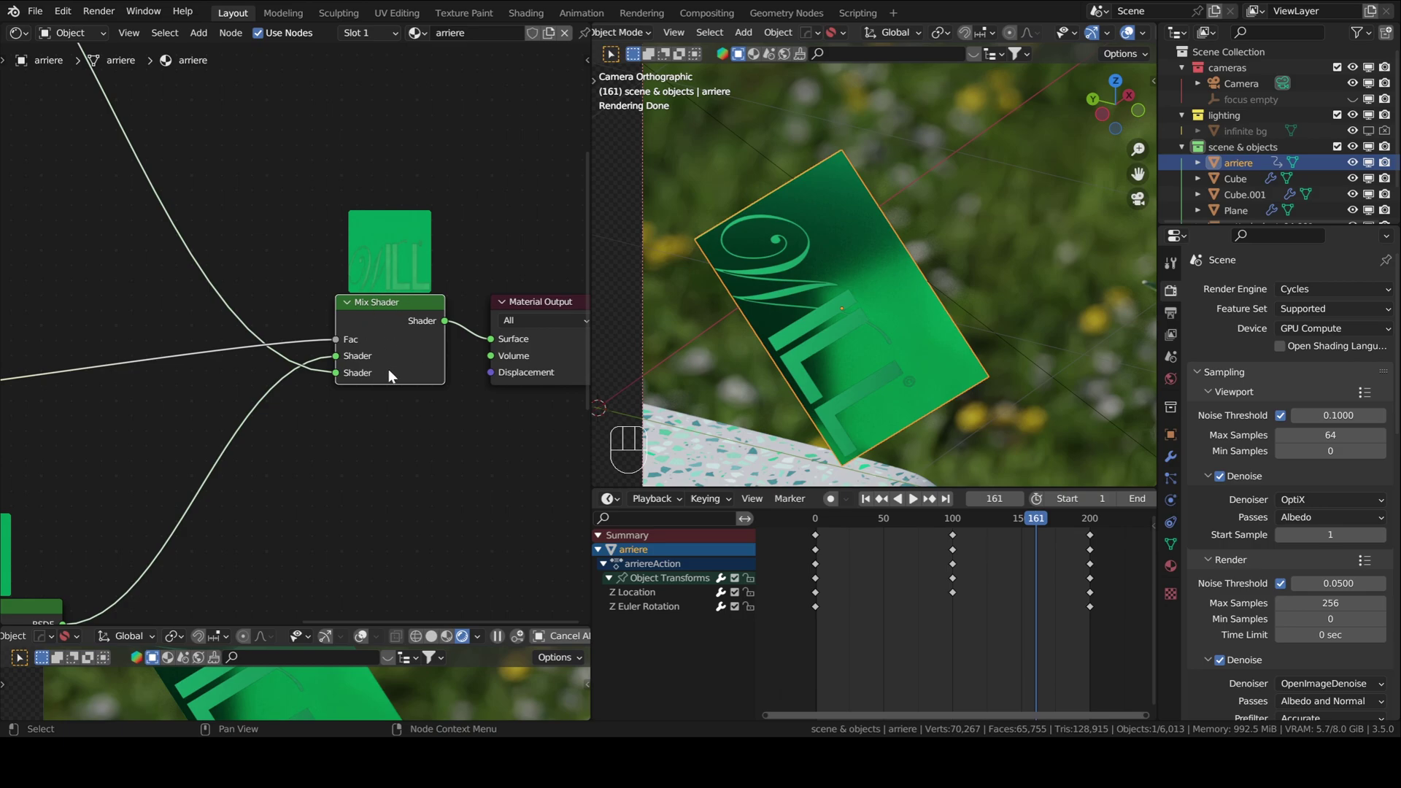
pyautogui.hotkey('alt', 's')
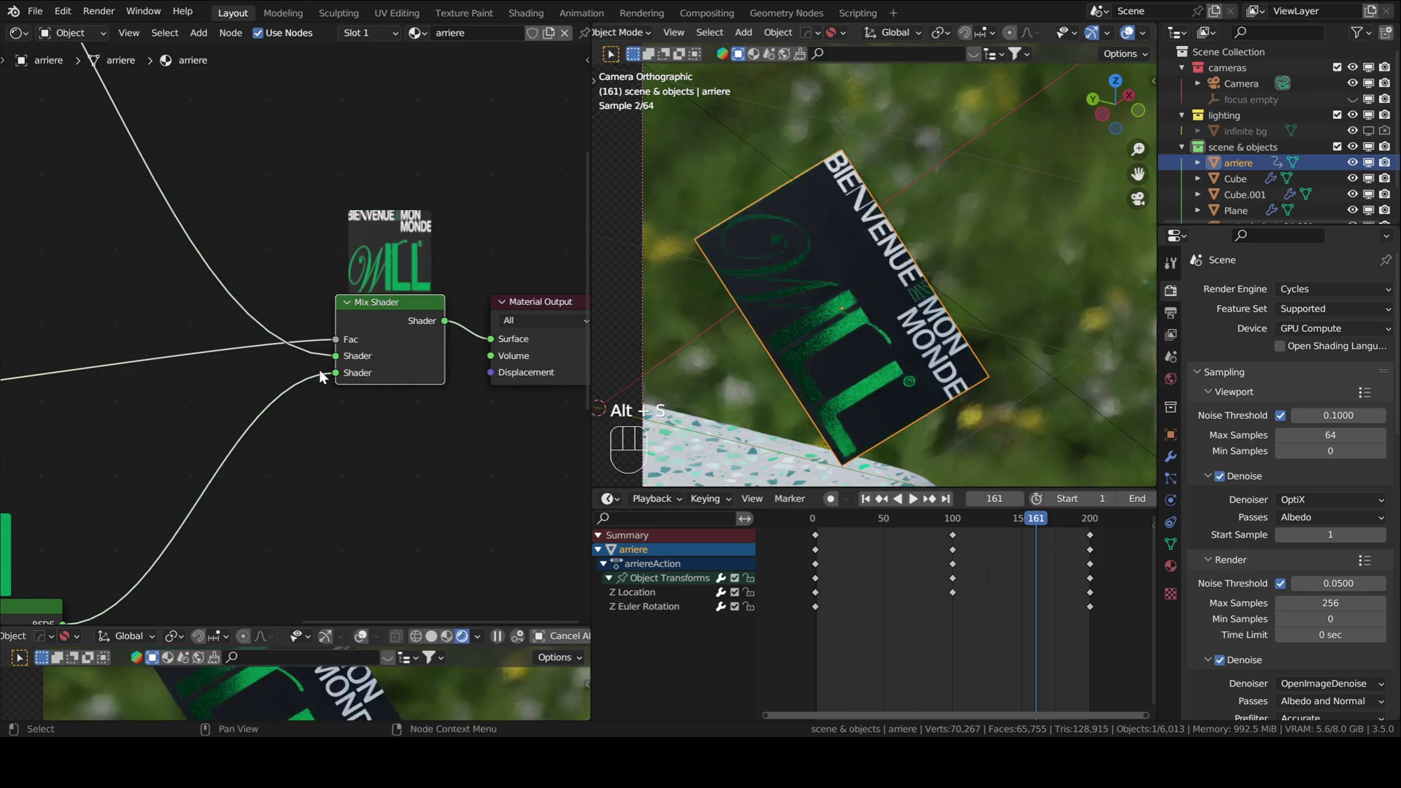
# Switch the Timeline area back to the Image Editor and display masking_2.jpg in it.
pyautogui.click(607, 498)
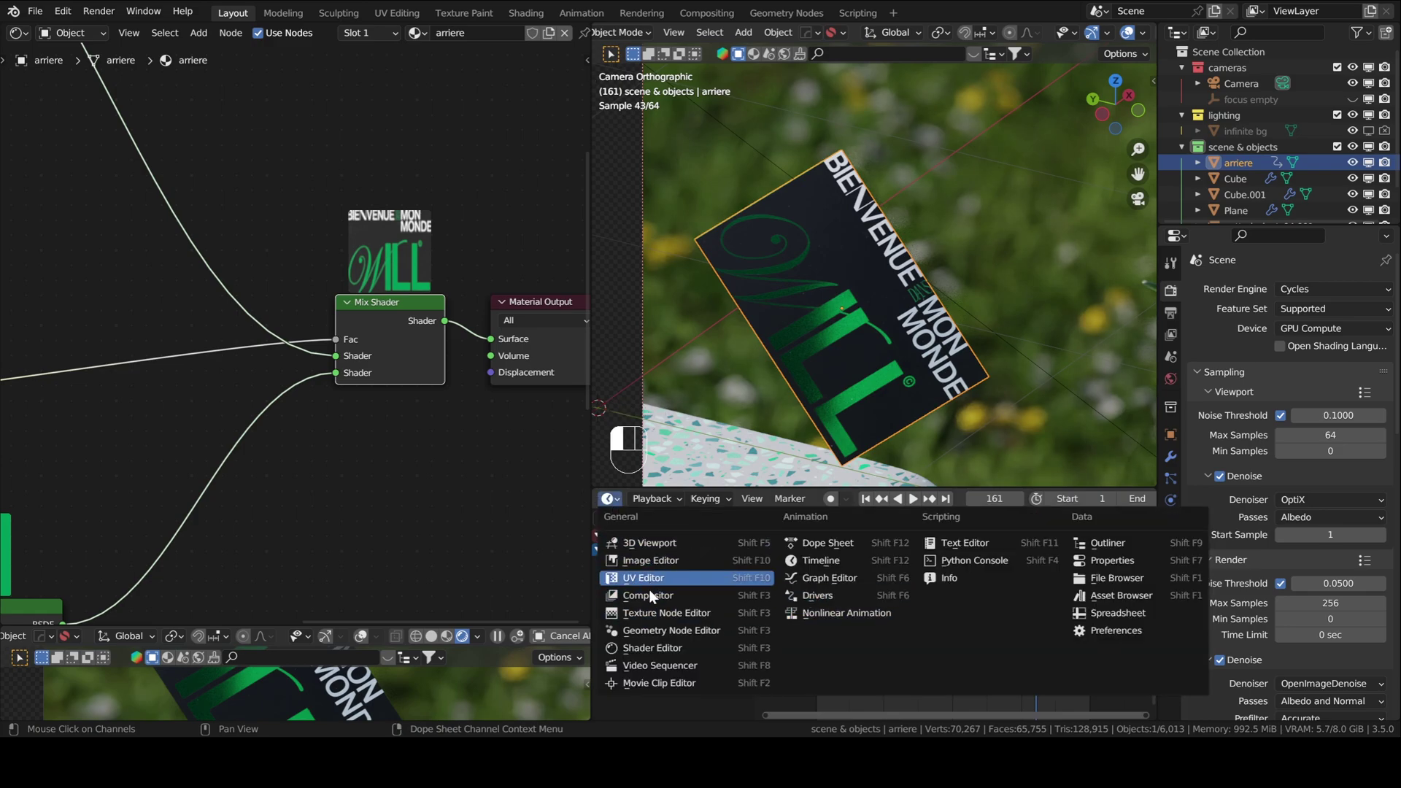
pyautogui.click(657, 562)
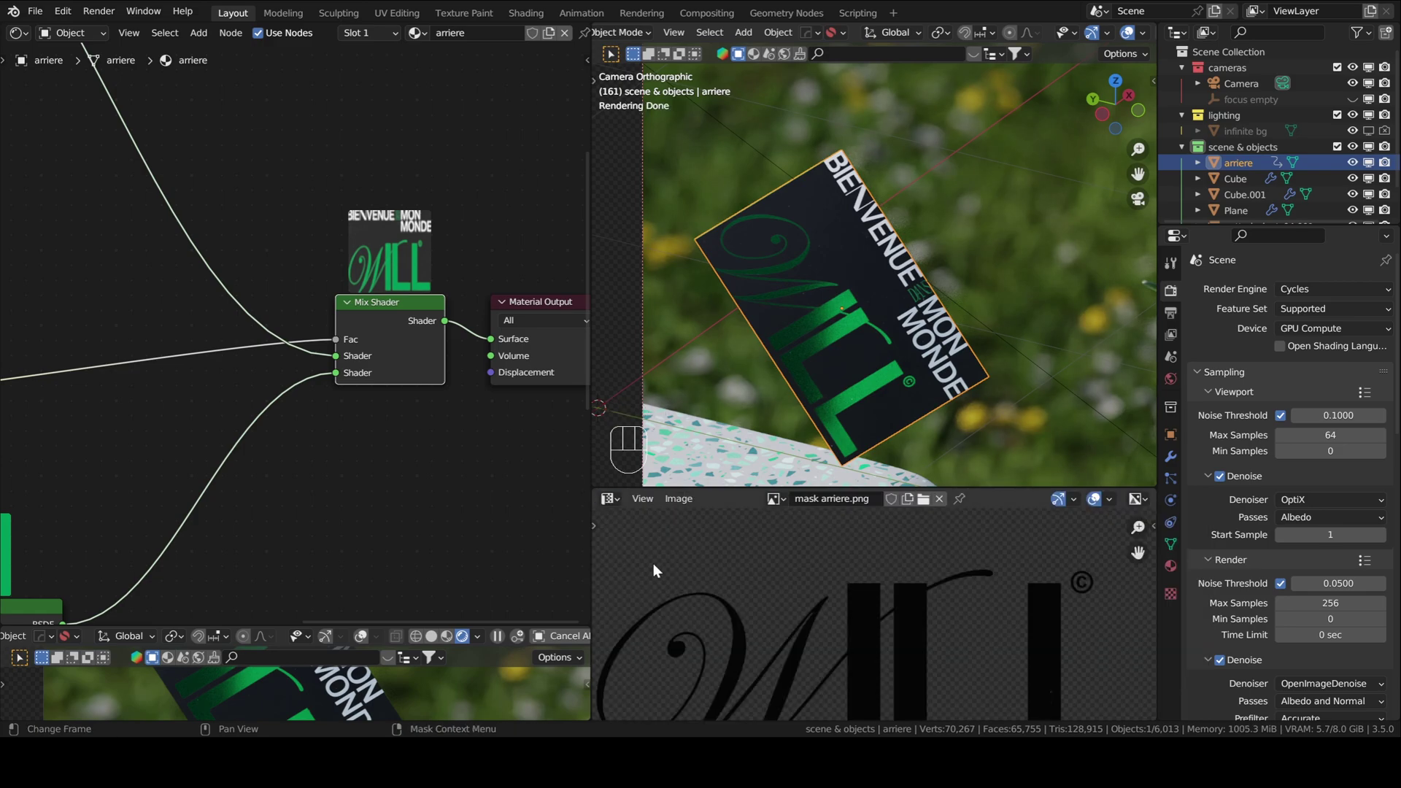
pyautogui.click(609, 499)
pyautogui.click(649, 560)
pyautogui.click(780, 498)
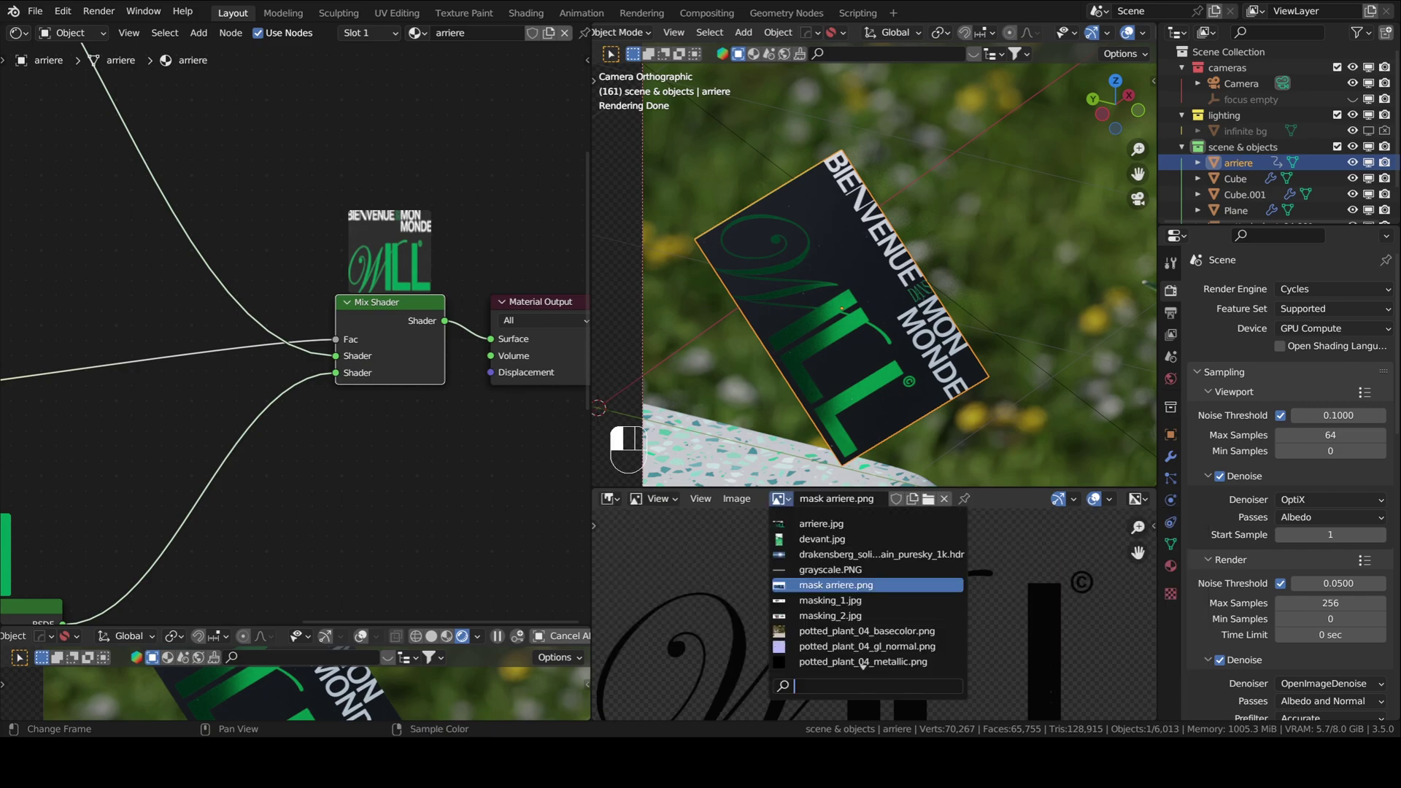
pyautogui.click(830, 619)
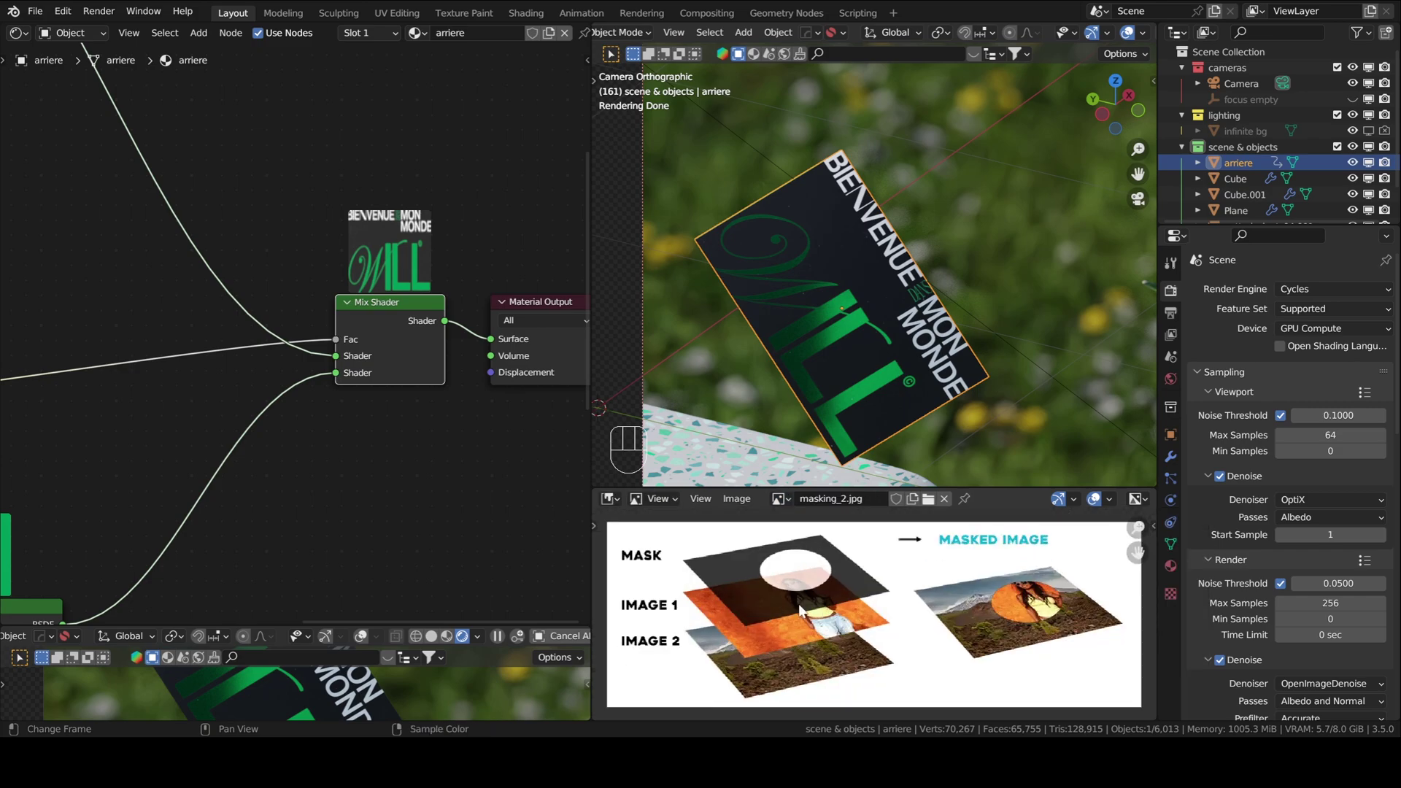
# Move the green Principled BSDF node up and closer to the Mix Shader.
pyautogui.moveTo(79, 378); pyautogui.dragTo(182, 409, button='middle')
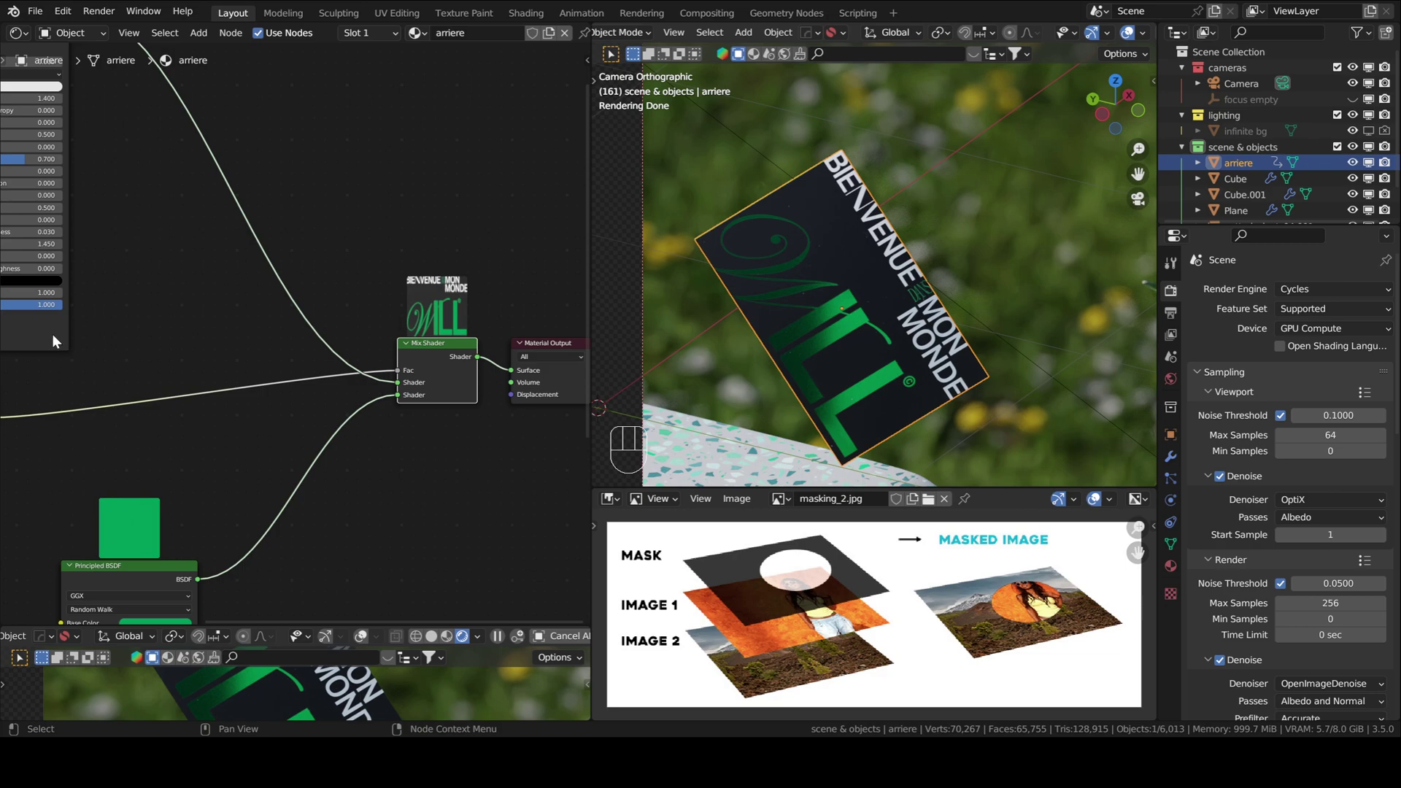
pyautogui.moveTo(391, 472); pyautogui.dragTo(362, 399, button='middle')
pyautogui.scroll(4, 362, 398)
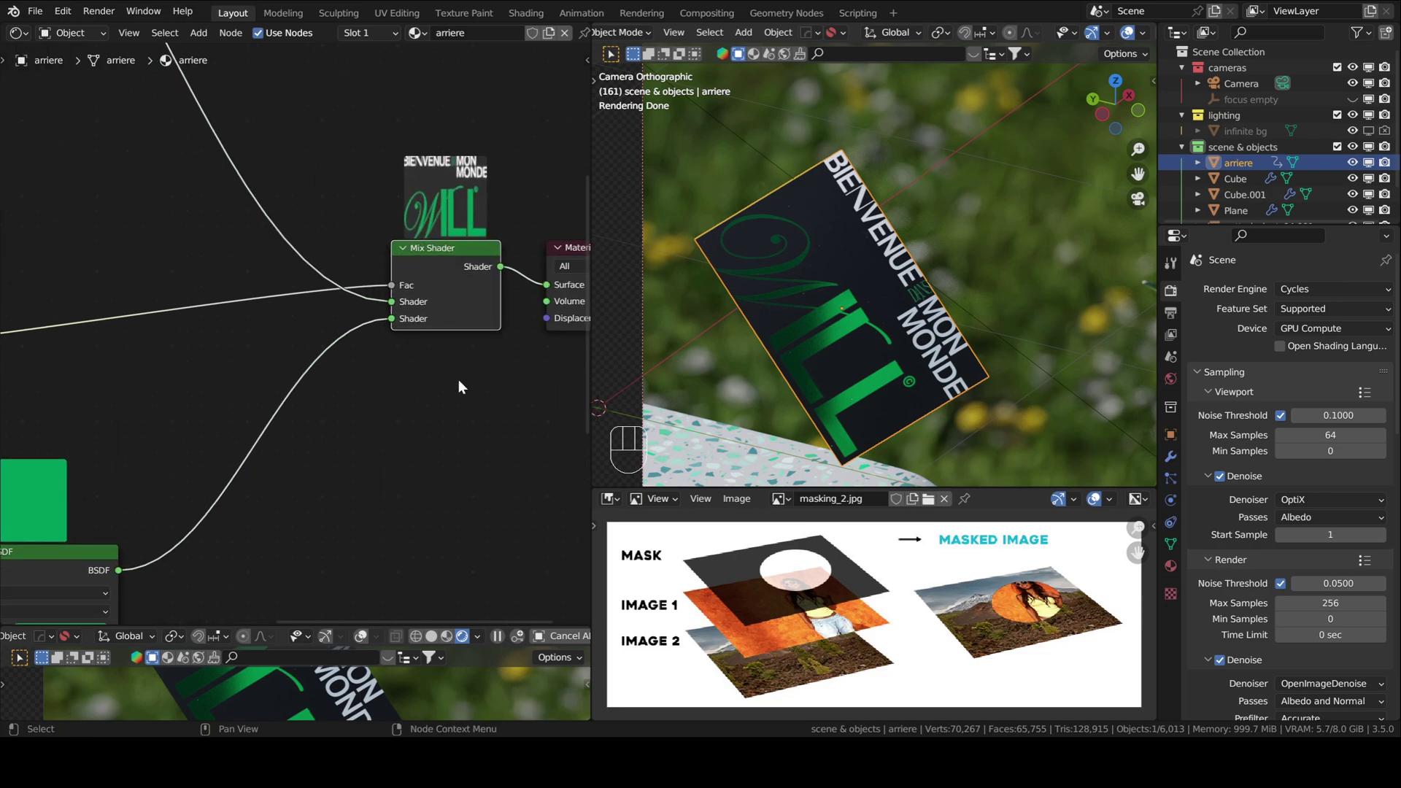
pyautogui.scroll(-5, 395, 466)
pyautogui.keyDown('alt'); pyautogui.keyDown('shift'); pyautogui.moveTo(177, 383); pyautogui.dragTo(207, 350, button='middle'); pyautogui.keyUp('shift'); pyautogui.keyUp('alt')
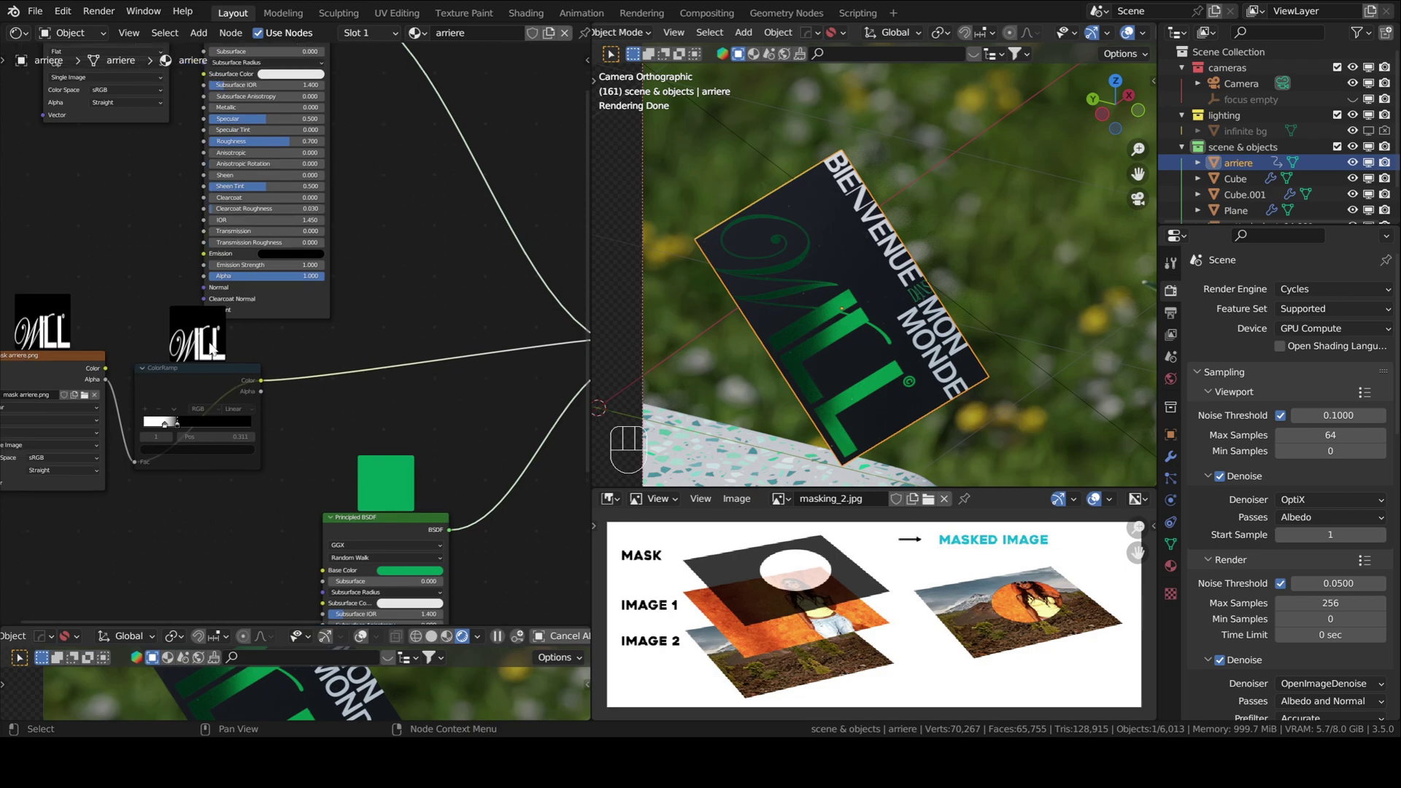
pyautogui.moveTo(410, 323); pyautogui.dragTo(231, 359, button='middle')
pyautogui.click(215, 568)
pyautogui.moveTo(214, 567); pyautogui.dragTo(278, 494)
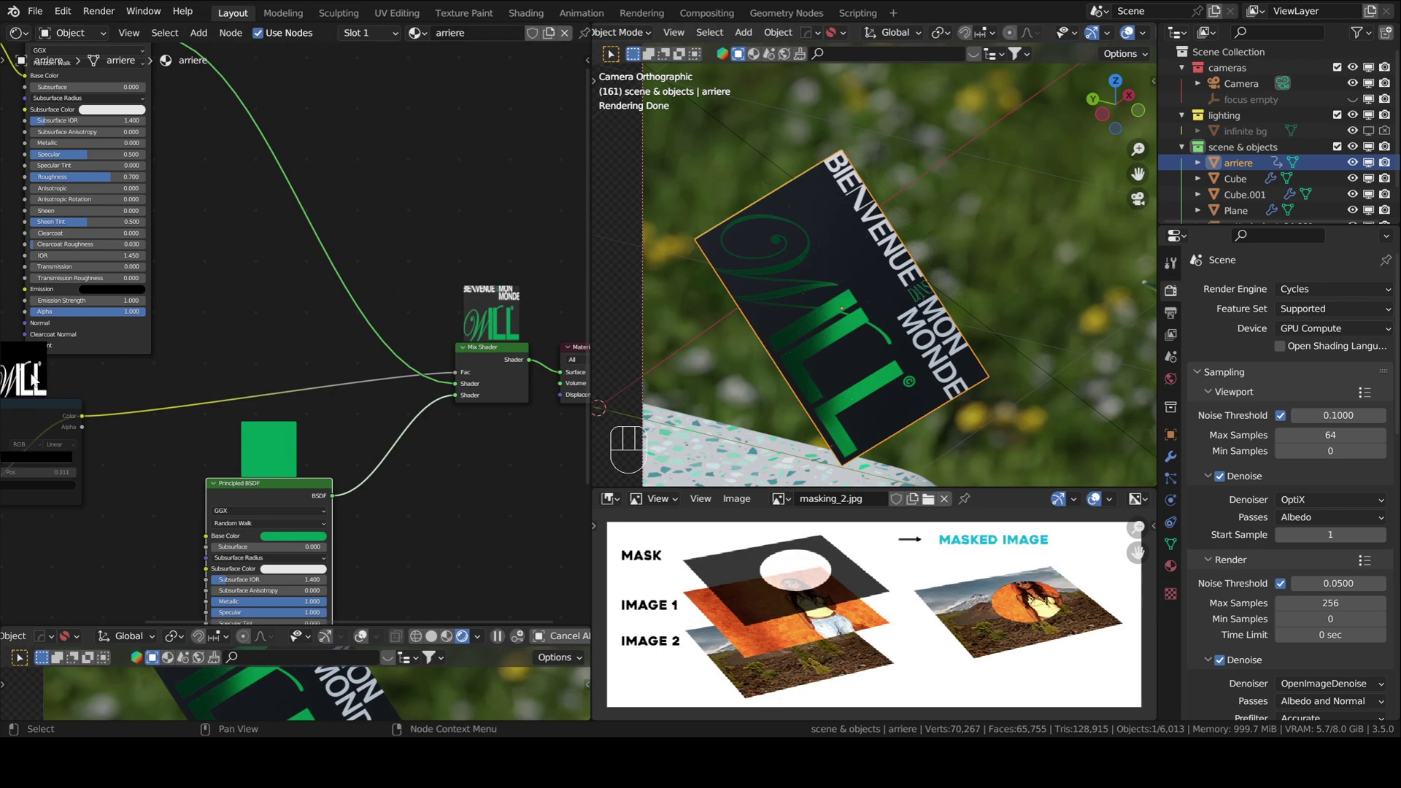
pyautogui.moveTo(272, 420); pyautogui.dragTo(203, 398, button='middle')
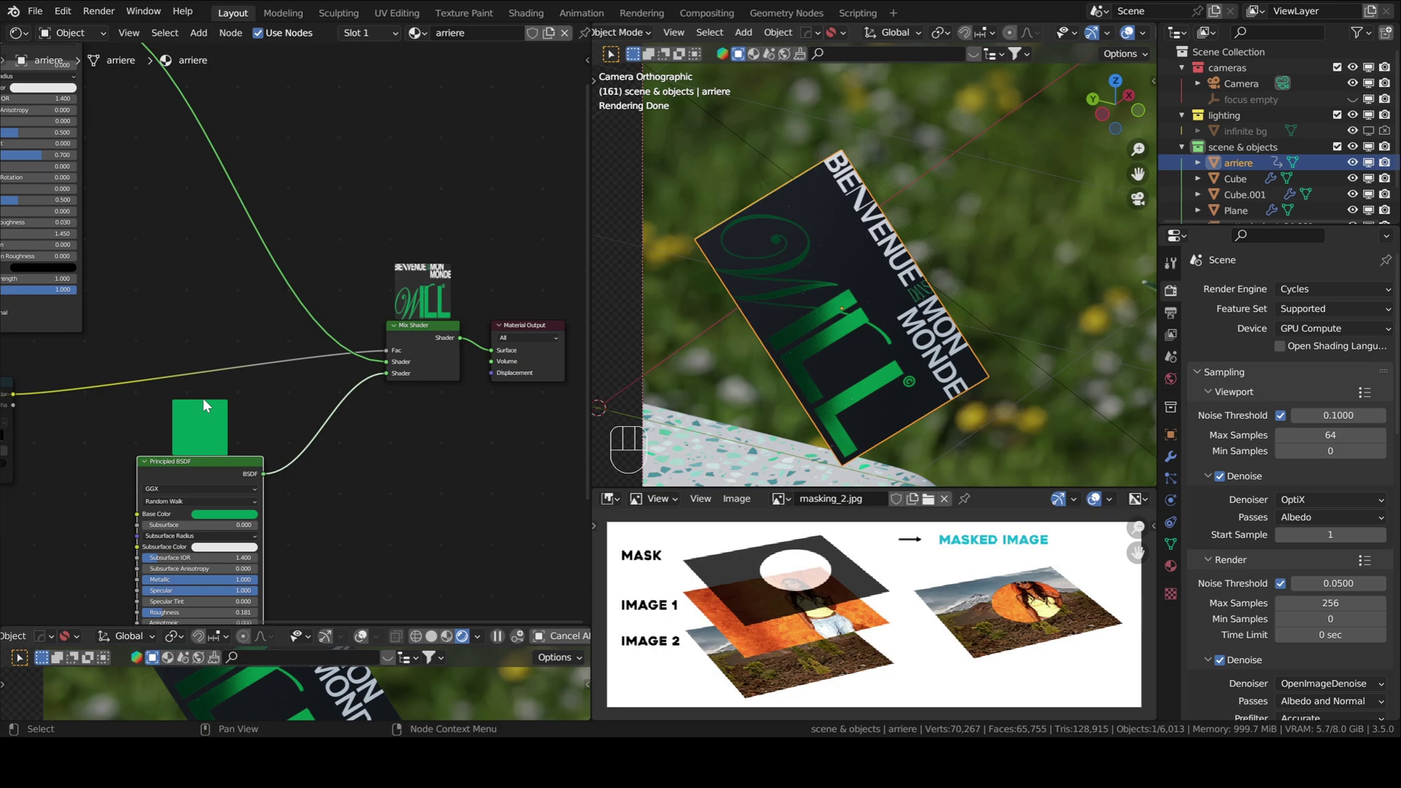